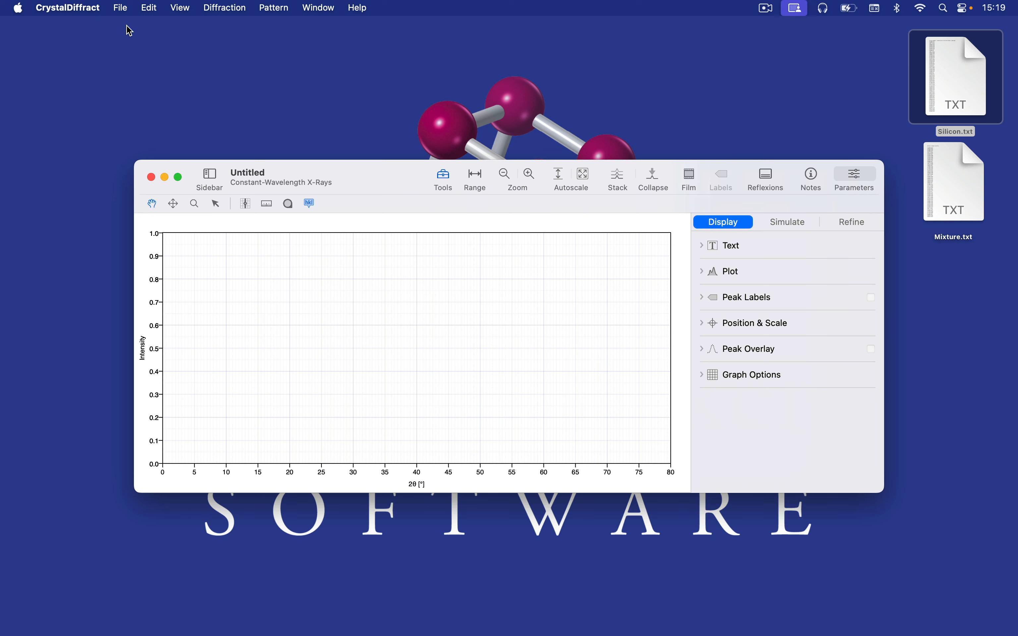
- Open the wavelength settings and accept monochromatic radiation with a wavelength of 1.5406 Å
left_click(240, 10)
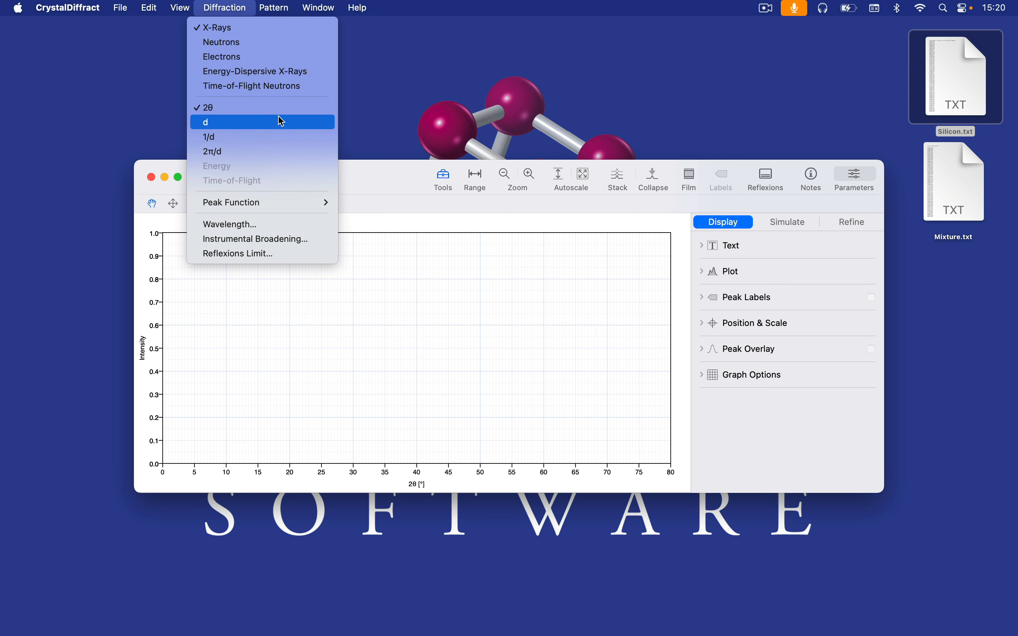
left_click(294, 225)
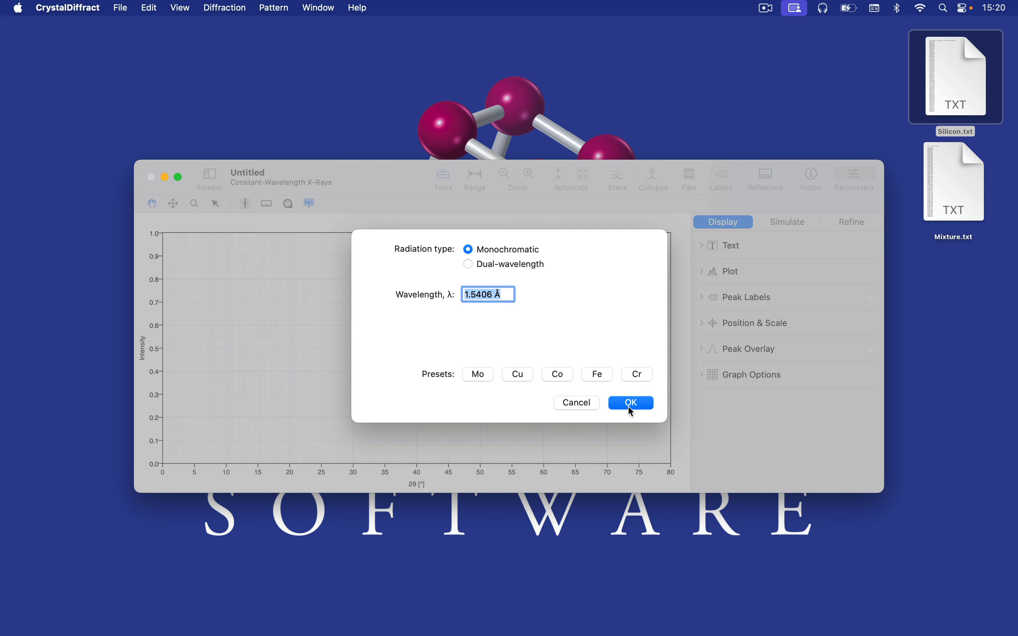
left_click(636, 402)
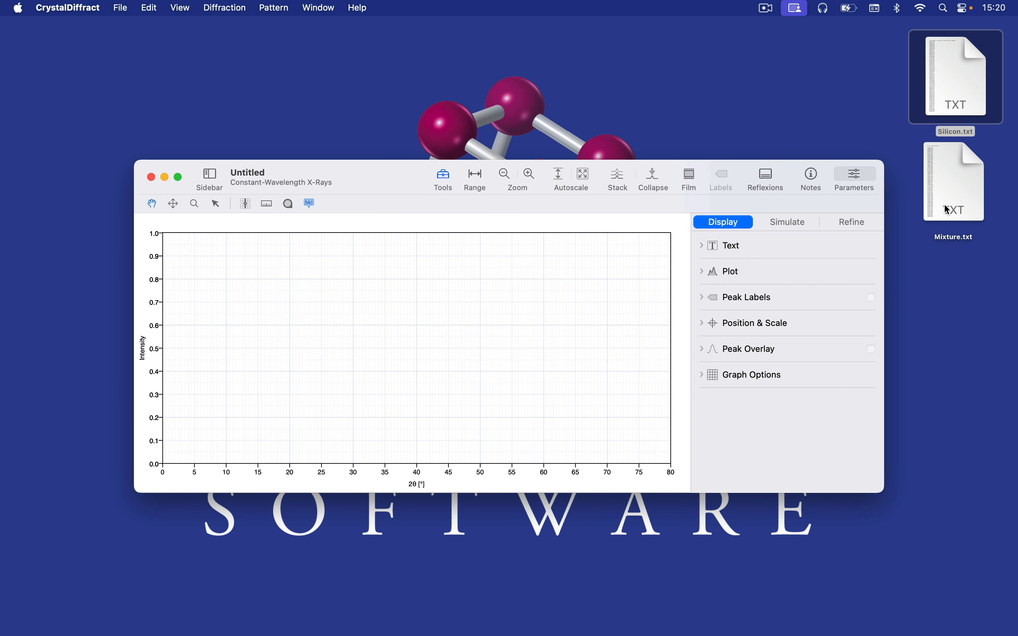
- Load the Mixture.txt pattern from the desktop into the empty diffraction graph and bring its window to the front
left_click(947, 207)
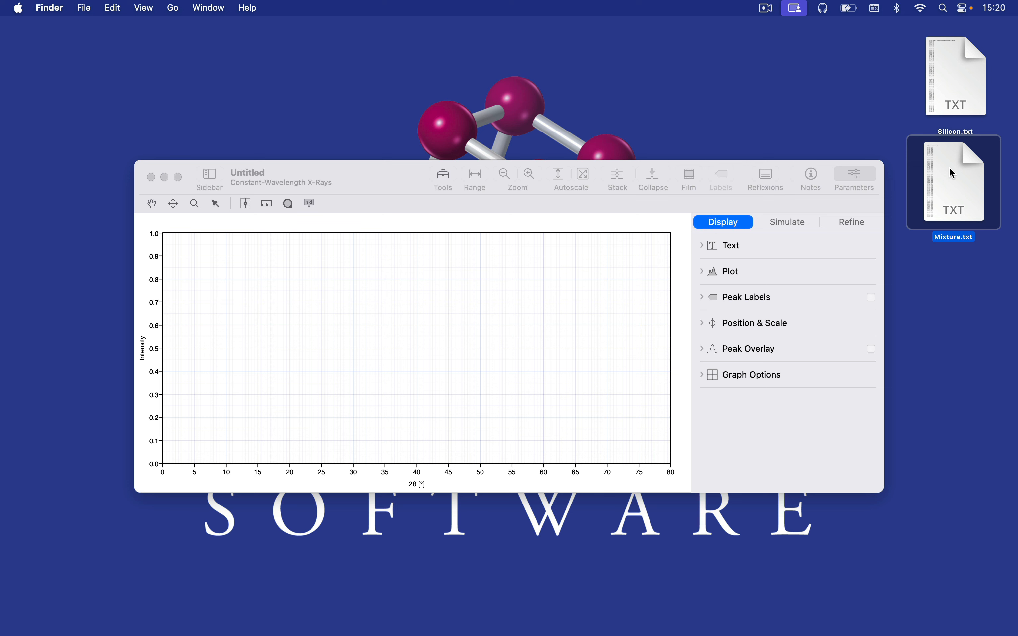
left_click_drag(954, 173, 520, 301)
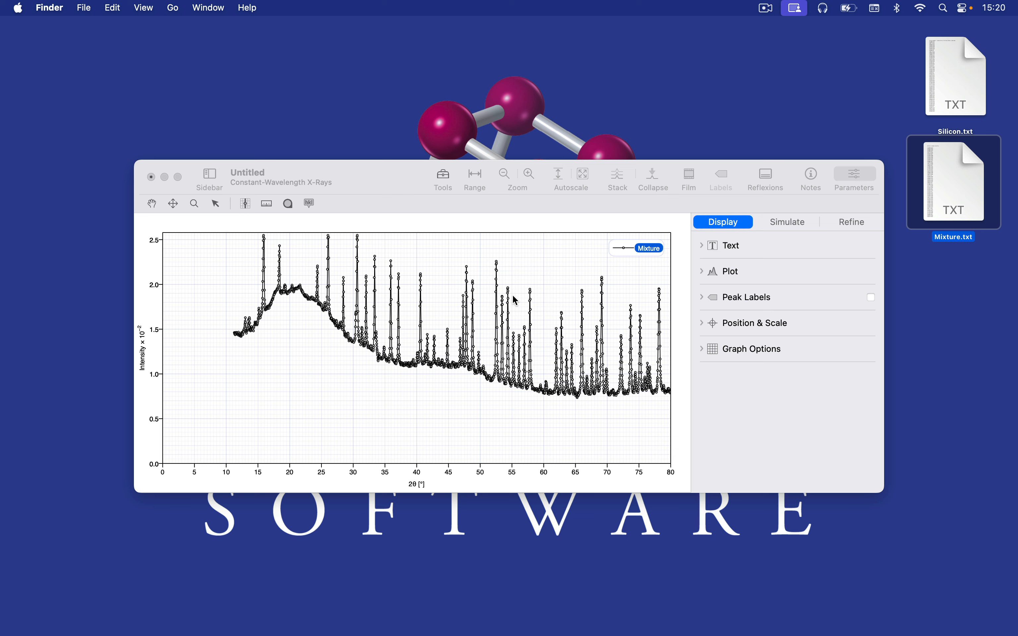
left_click(372, 194)
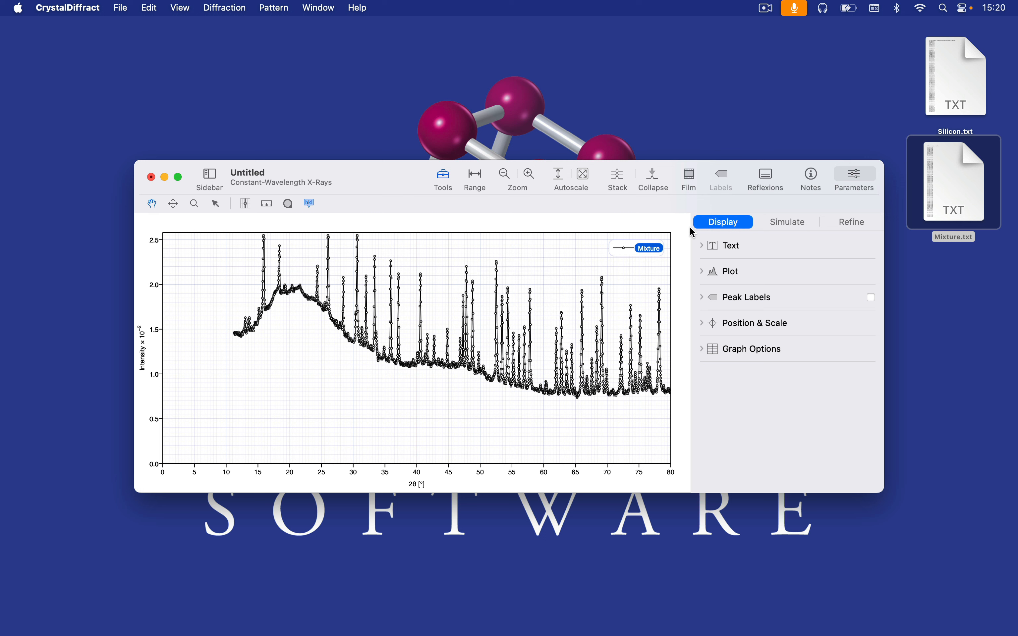
- Calculate an auto-detected background curve for the Mixture pattern and subtract it, with the intensity axis autoscaled
left_click(791, 224)
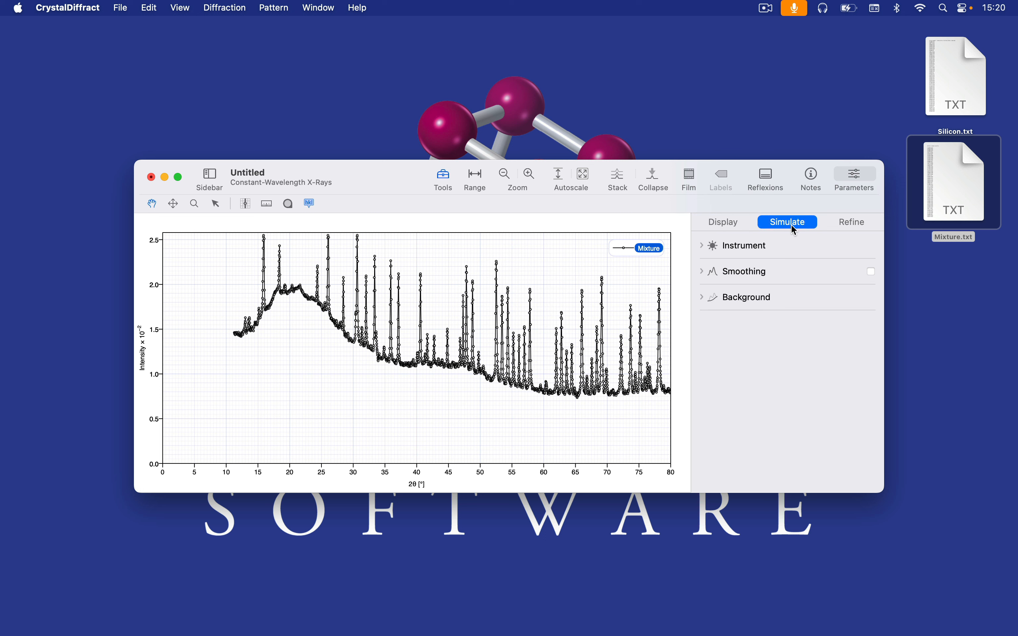
left_click(759, 297)
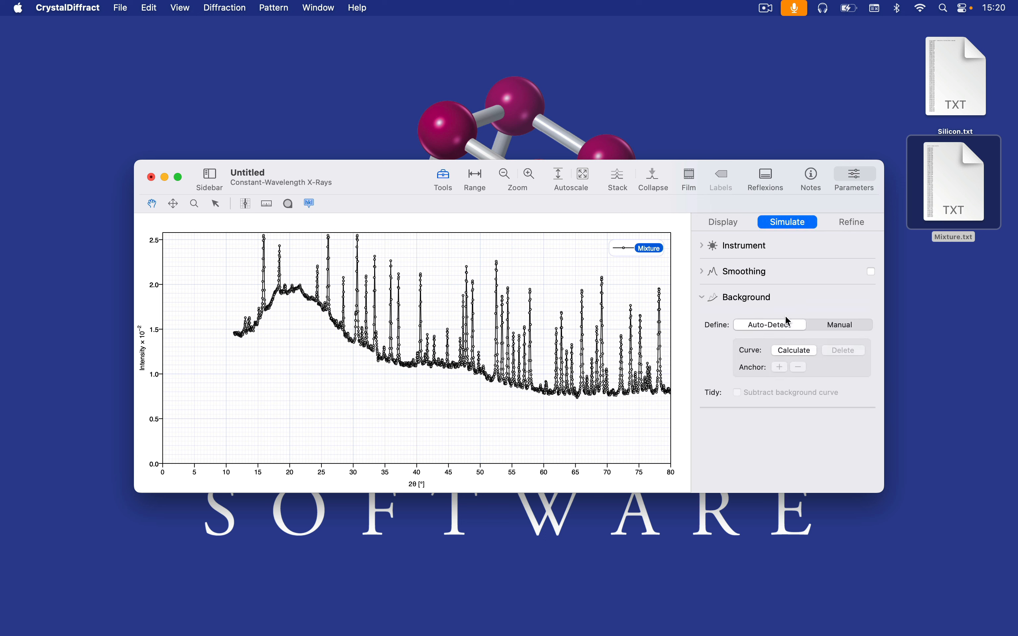
left_click(802, 325)
left_click(803, 353)
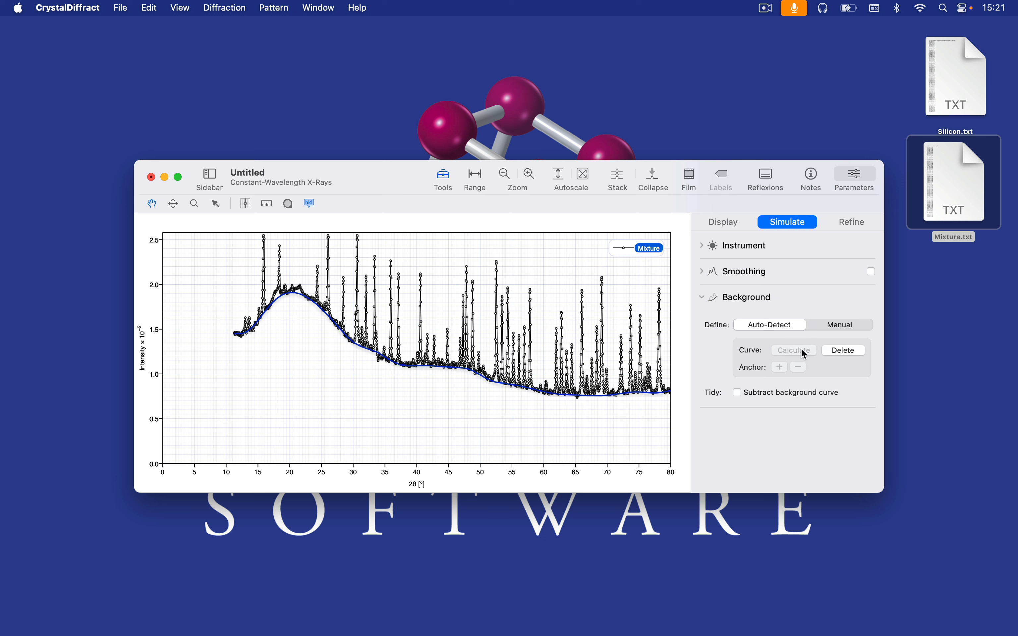
left_click(804, 394)
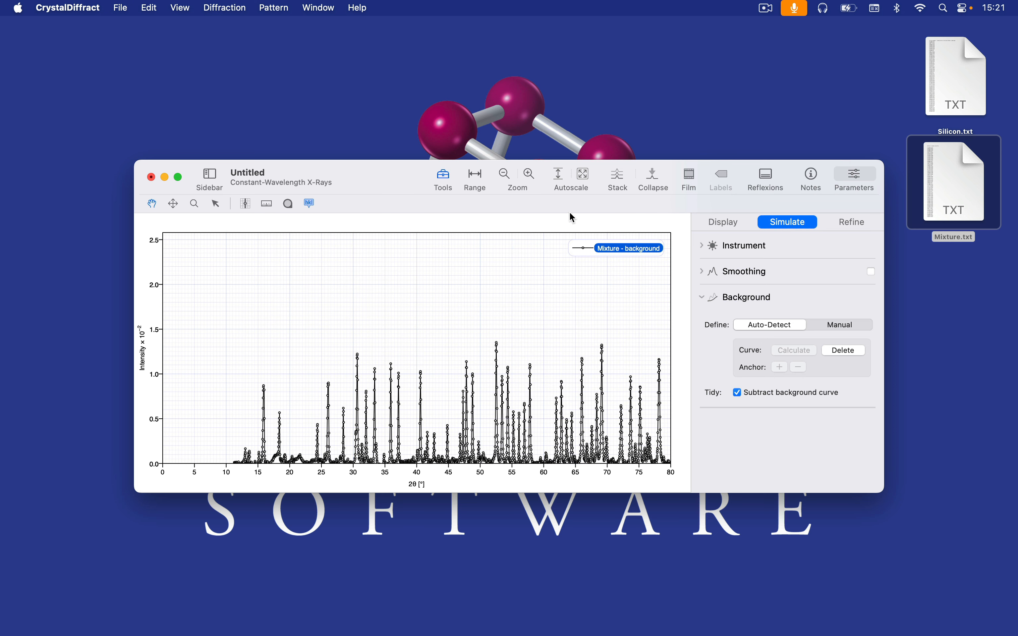
left_click(563, 171)
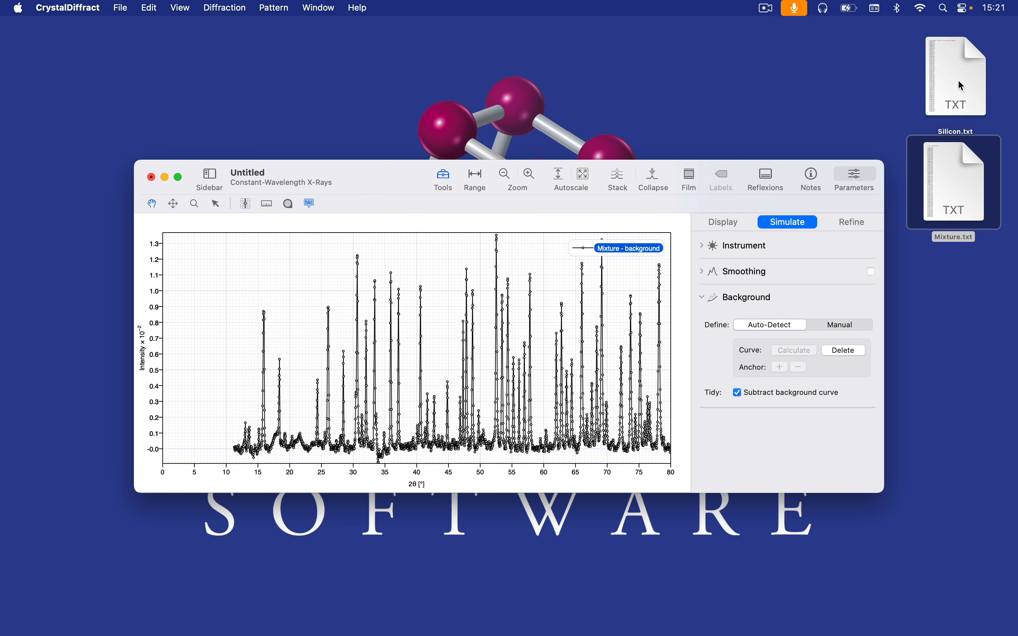
- Add the Silicon.txt pattern from the desktop to the same graph, then enlarge the window and show the pattern list
left_click_drag(963, 90, 442, 297)
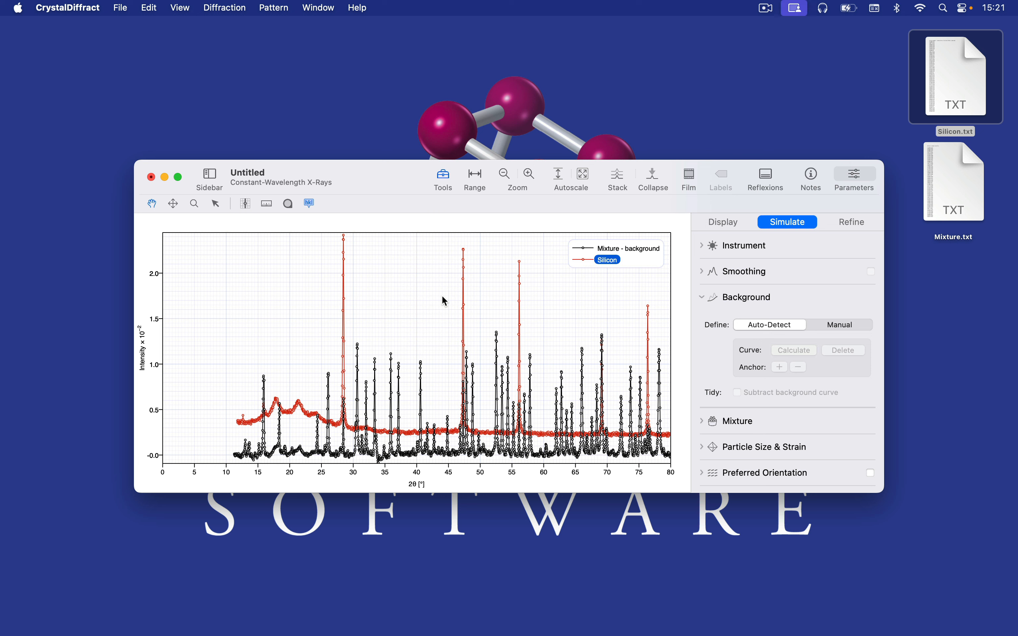
double_click(392, 183)
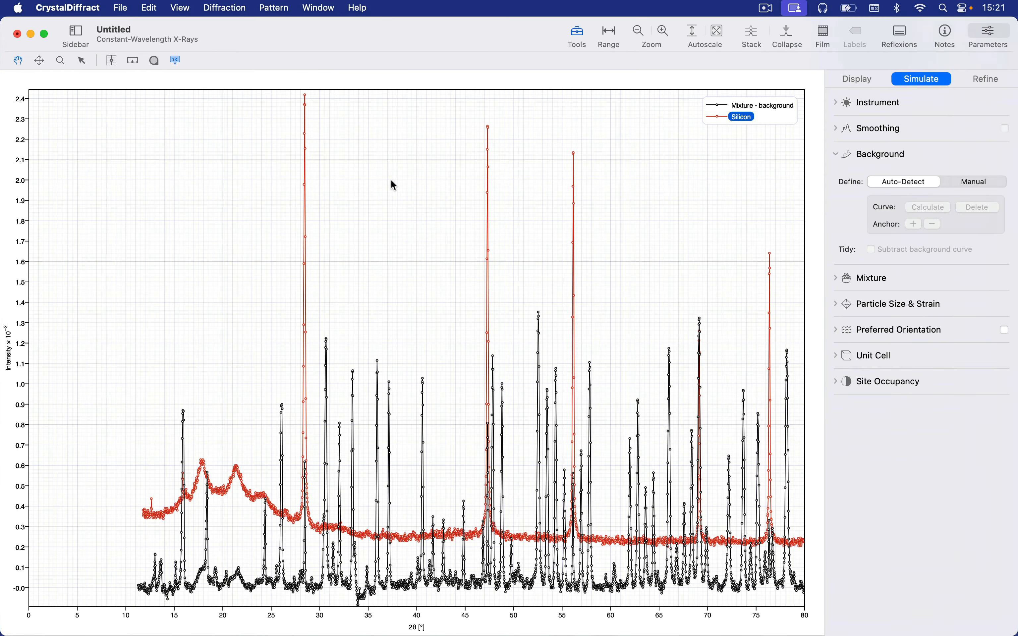
left_click(75, 36)
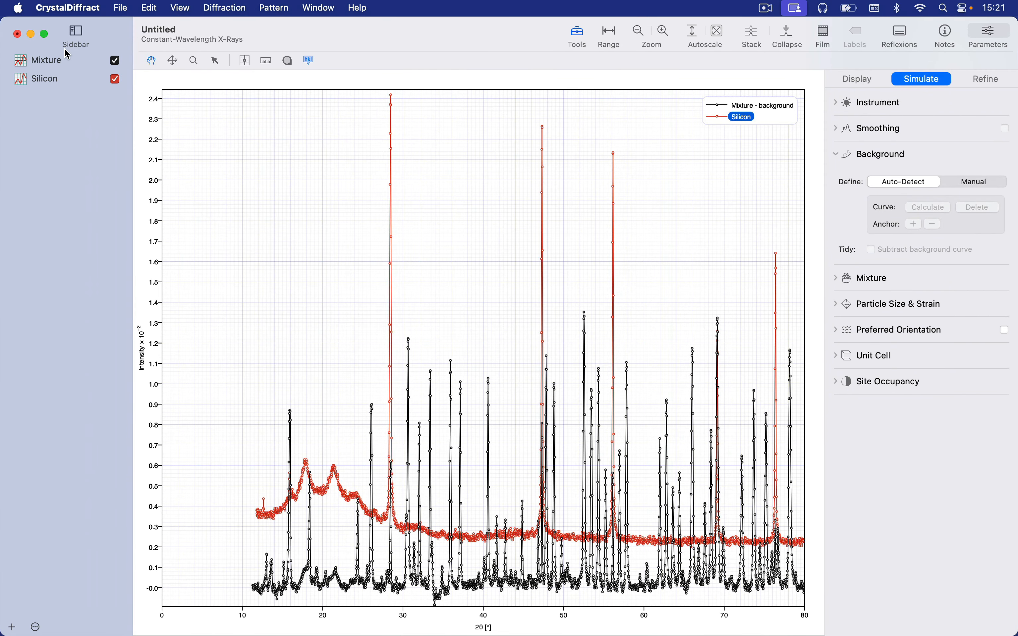
- Calculate an auto-detected background curve for the Silicon pattern and subtract it
left_click(61, 81)
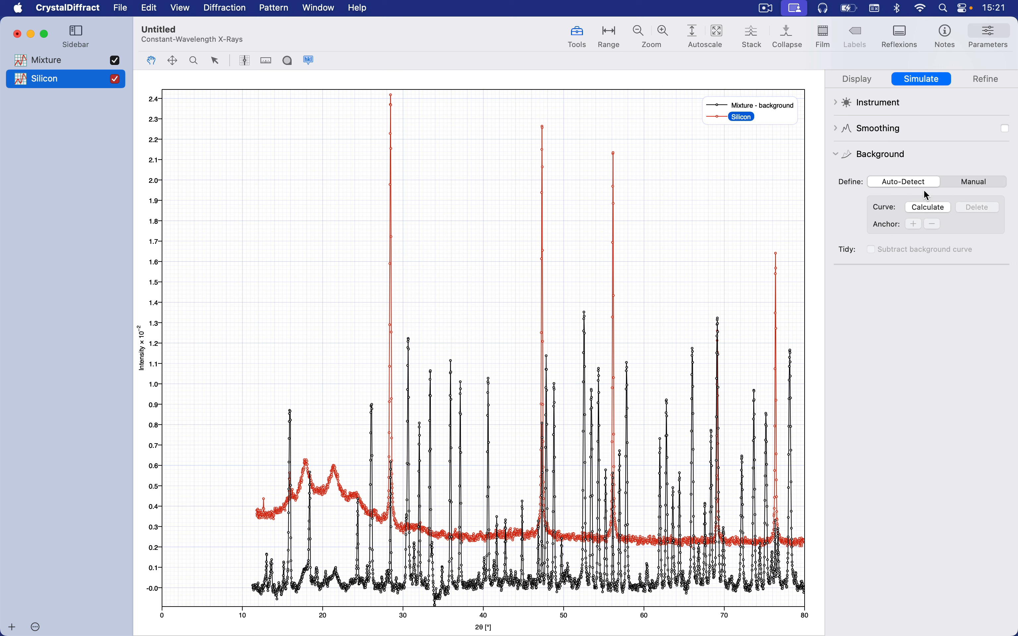
left_click(938, 213)
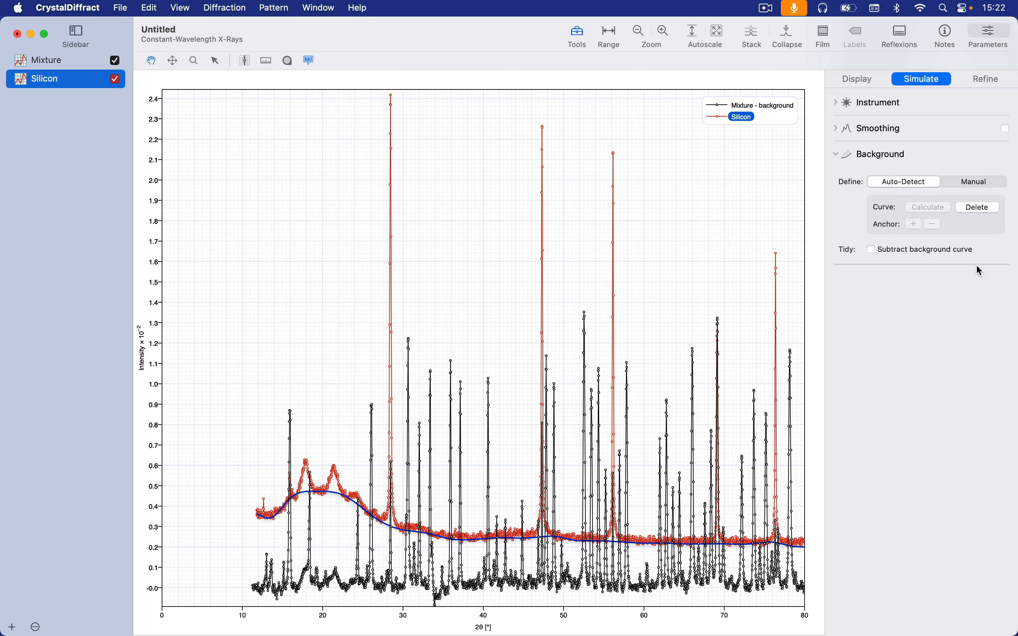
left_click(972, 252)
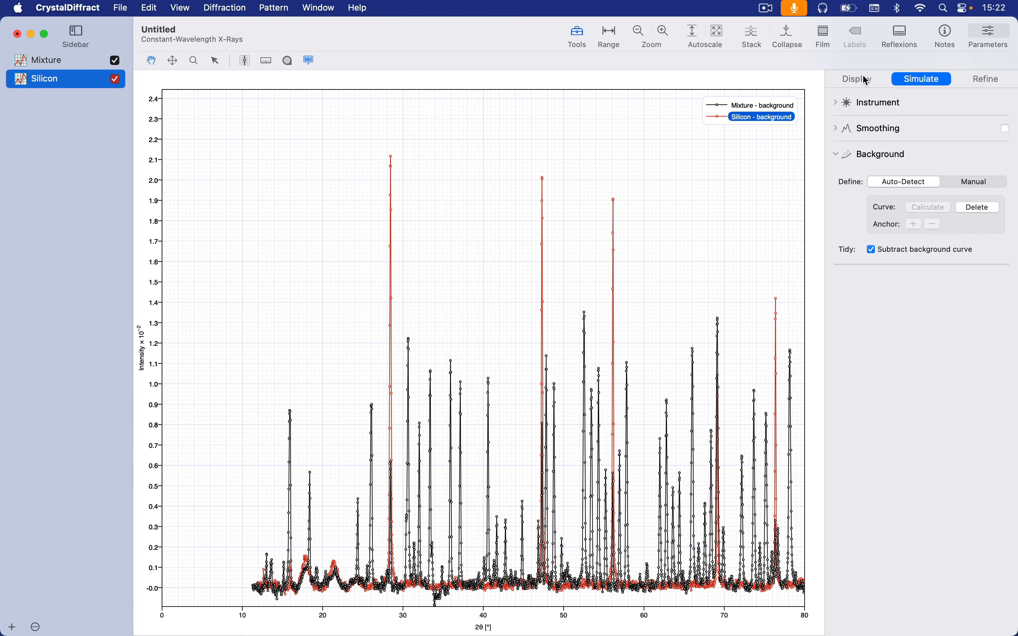
- Give the Silicon plot a solid fill with 0.1 opacity
left_click(868, 81)
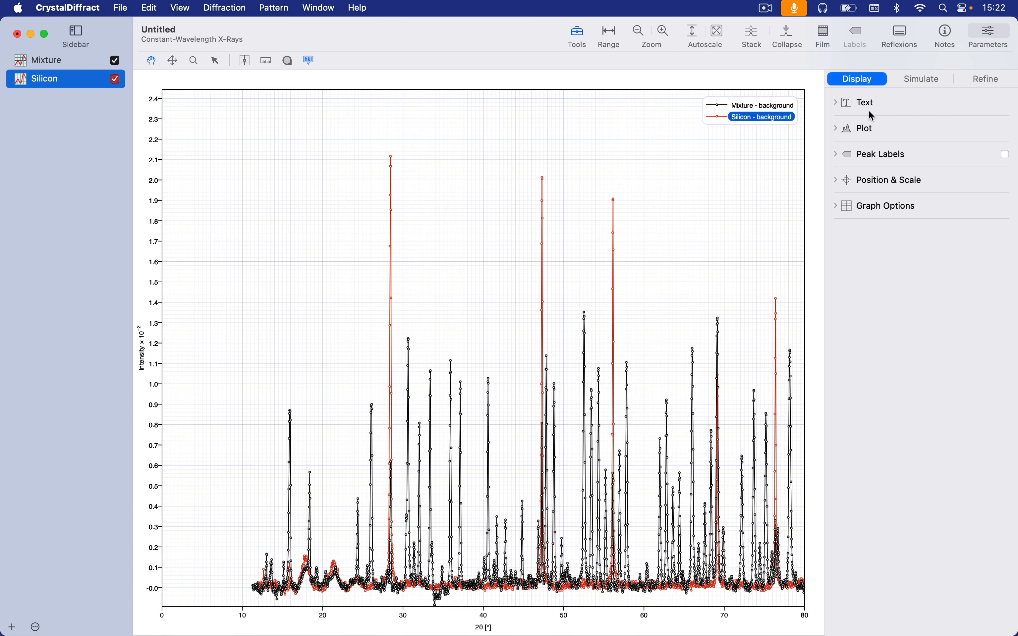
left_click(870, 128)
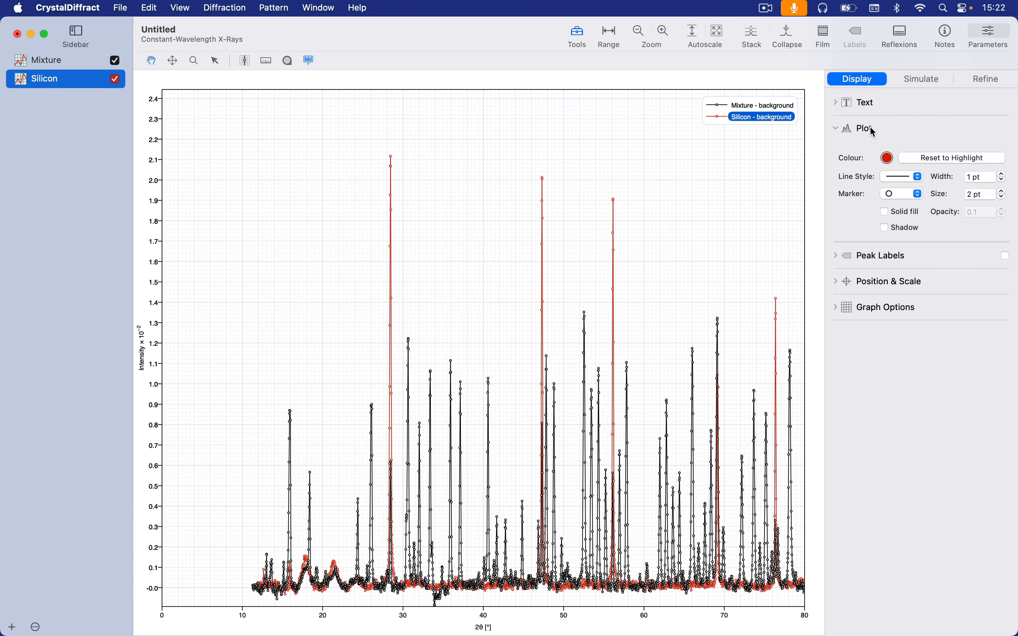
left_click(905, 213)
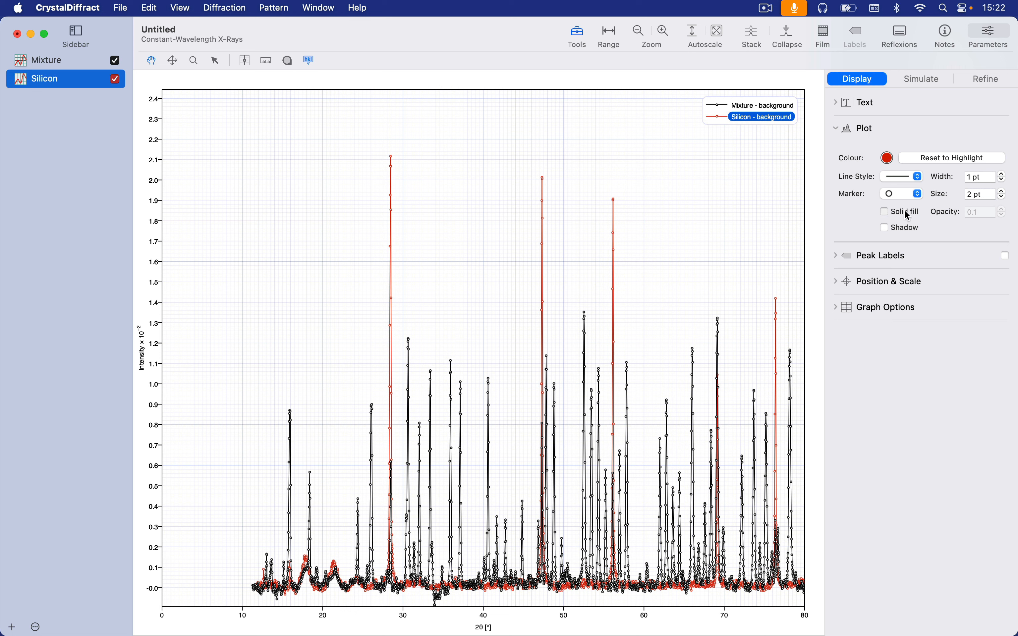
left_click(865, 131)
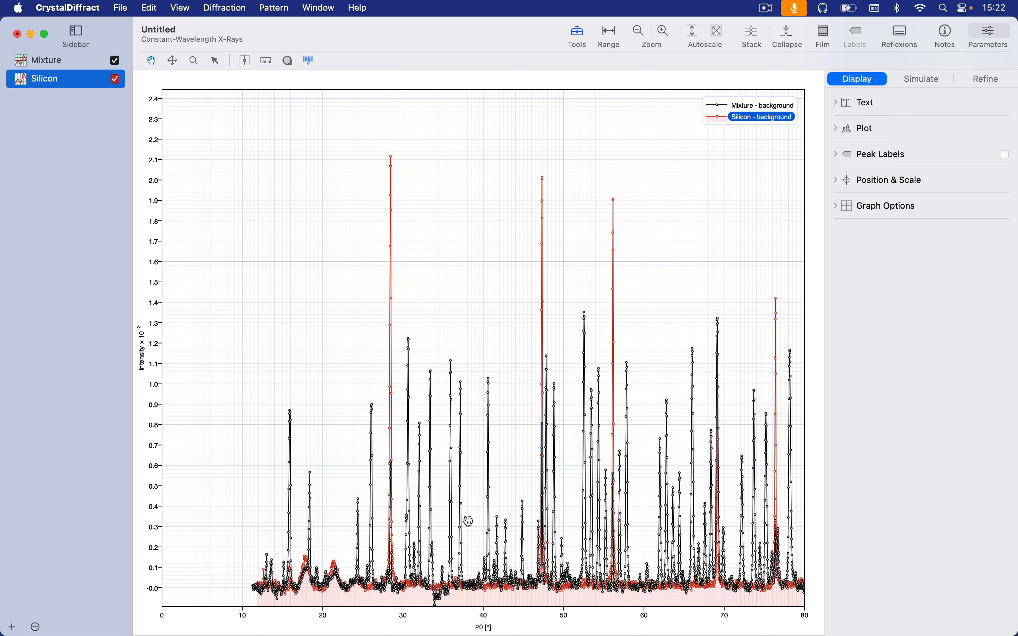
- Compare the Silicon peak positions with those of the Mixture in the graph and in the film view
scroll(468, 521, "up", 5)
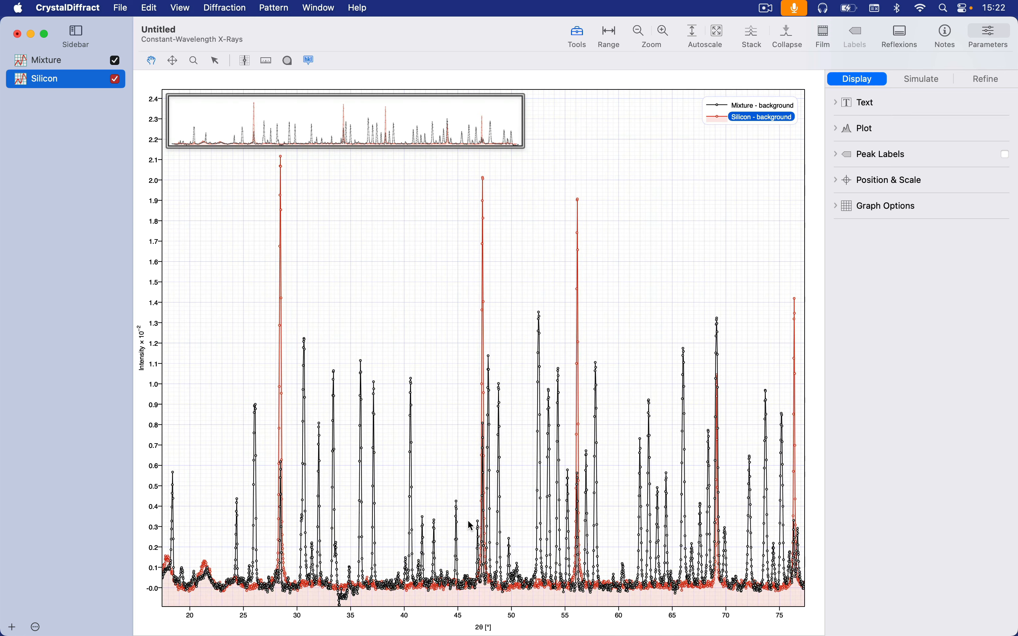
scroll(468, 525, "up", 5)
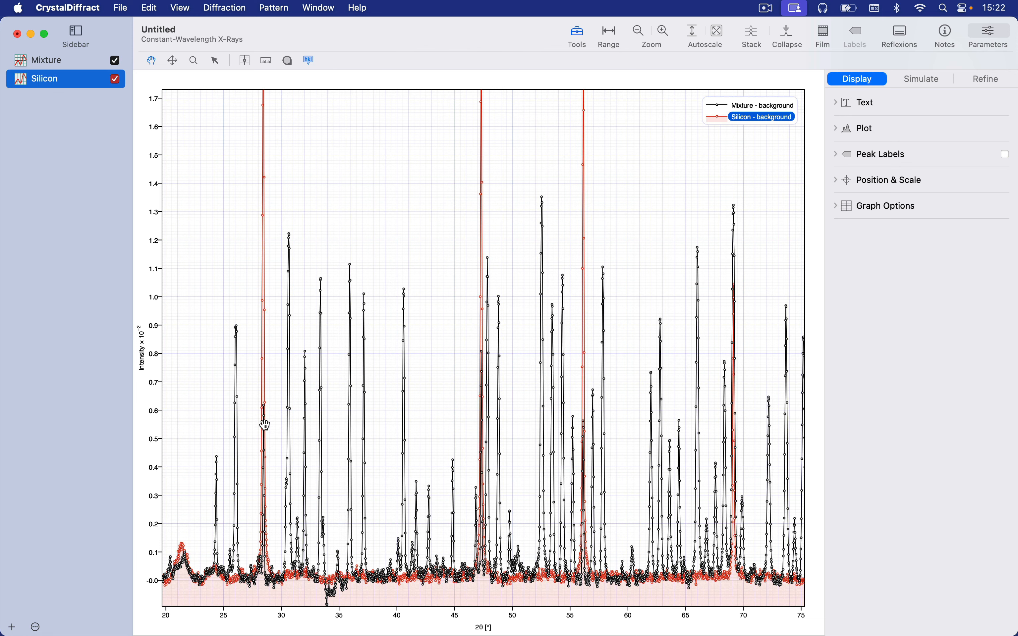
left_click(265, 425)
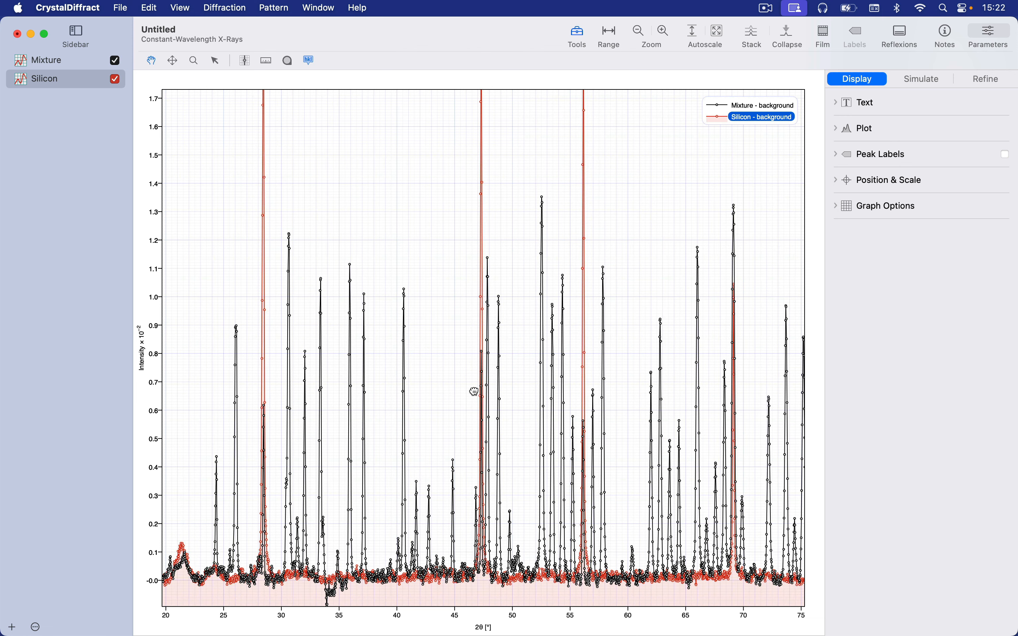
scroll(472, 388, "right", 10)
scroll(507, 420, "left", 10)
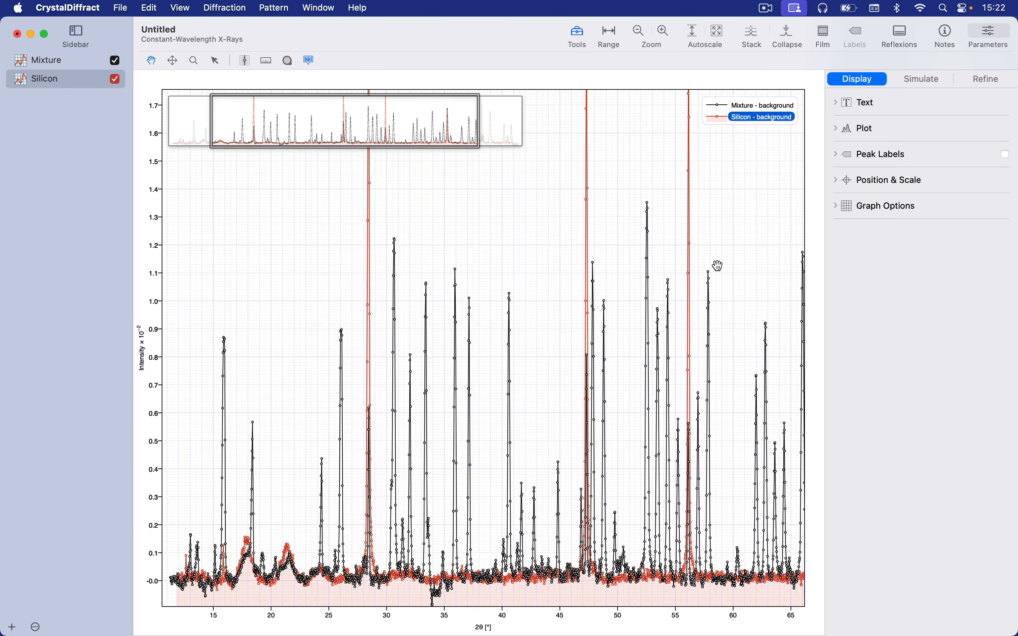
left_click(825, 34)
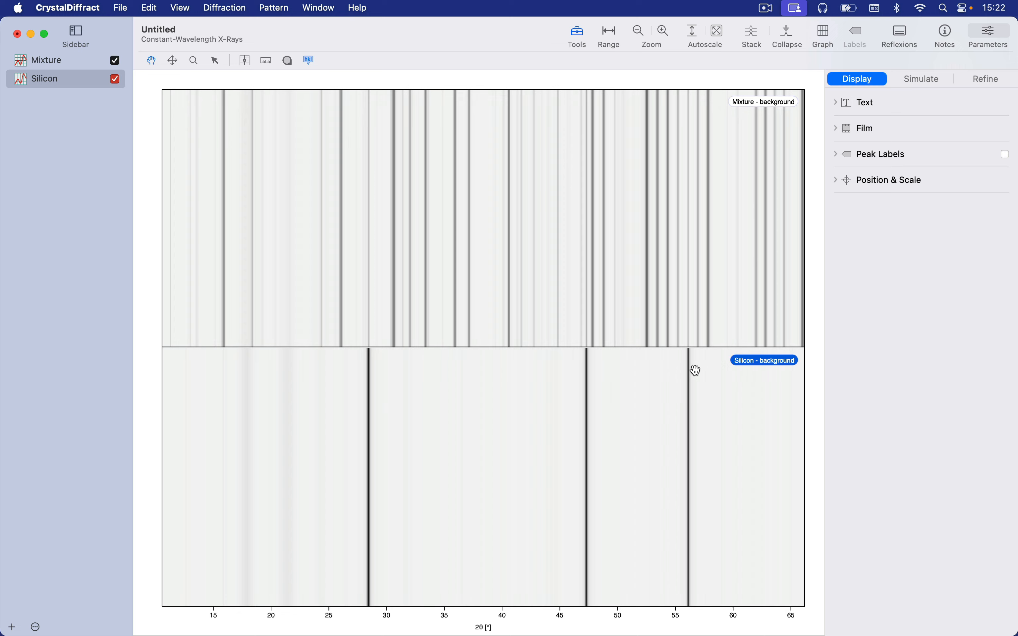
left_click(826, 36)
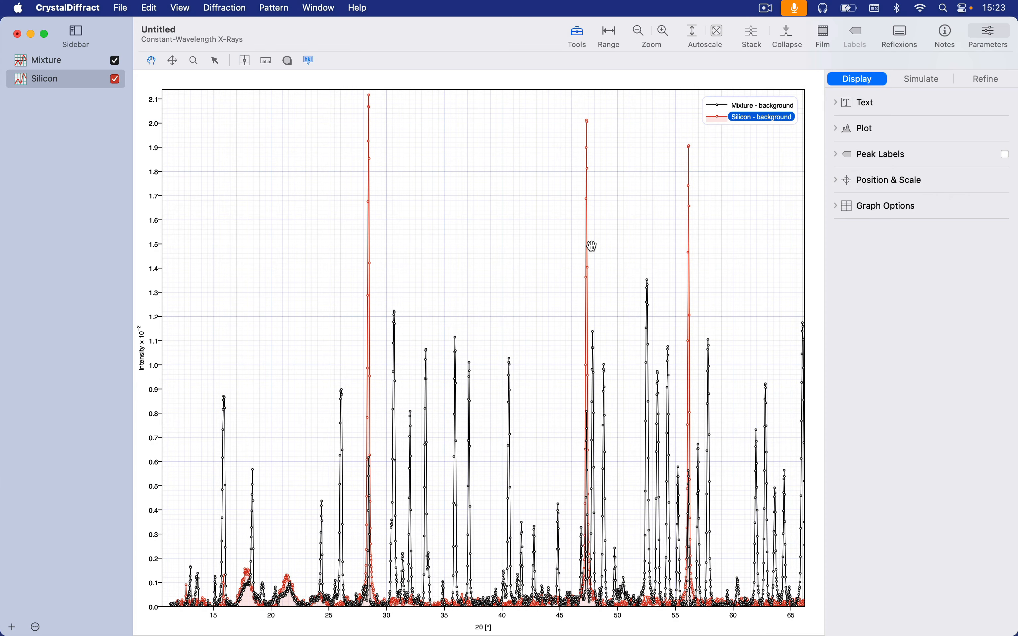
- Enable Y scaling for the Silicon pattern and reduce its scale to about 0.3321
left_click(19, 83)
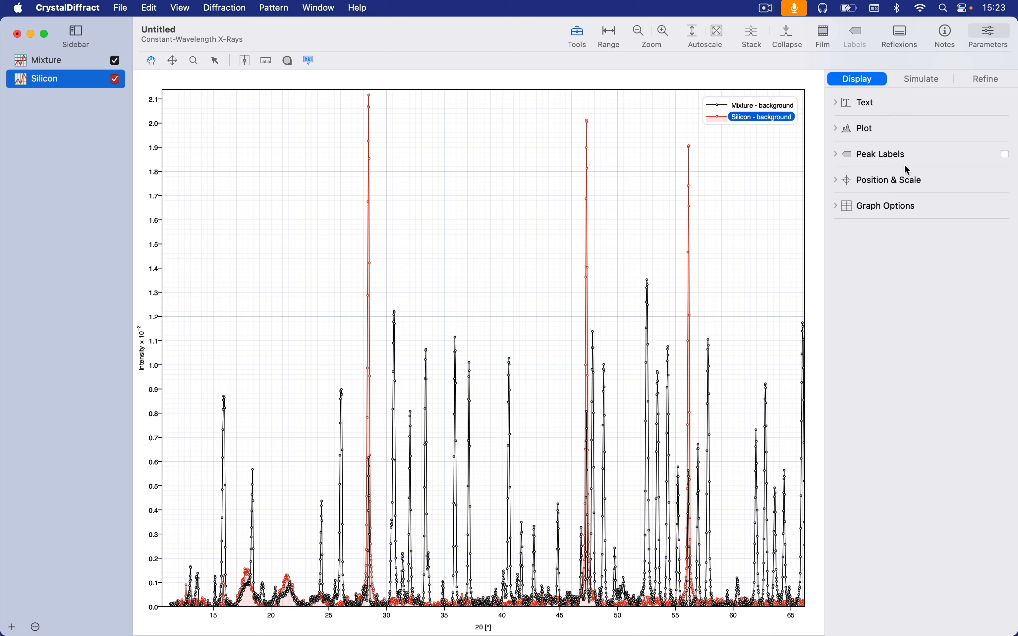
left_click(909, 183)
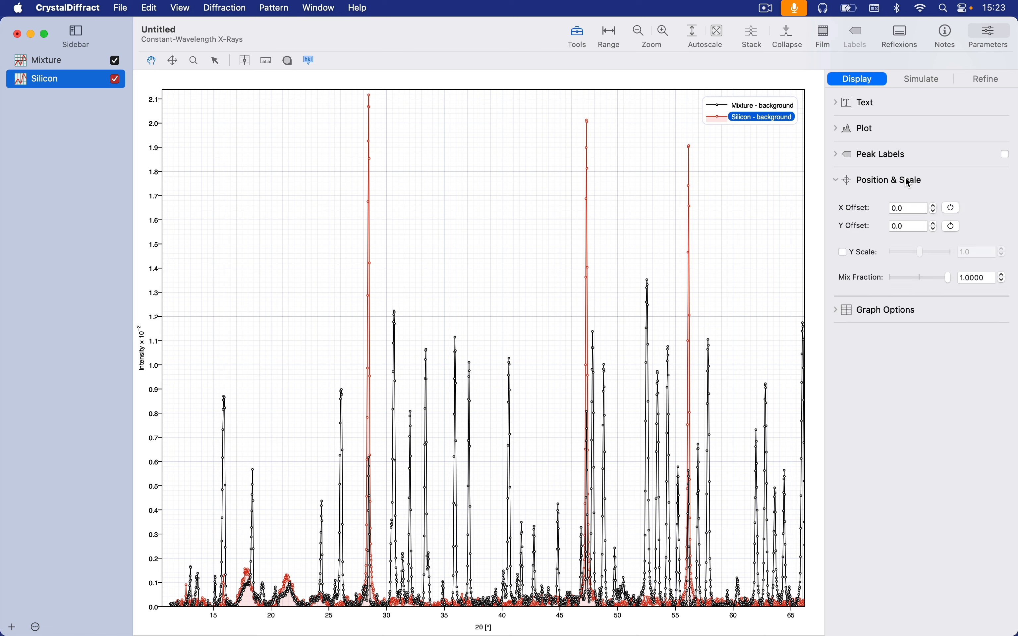
left_click(866, 254)
left_click_drag(923, 255, 918, 254)
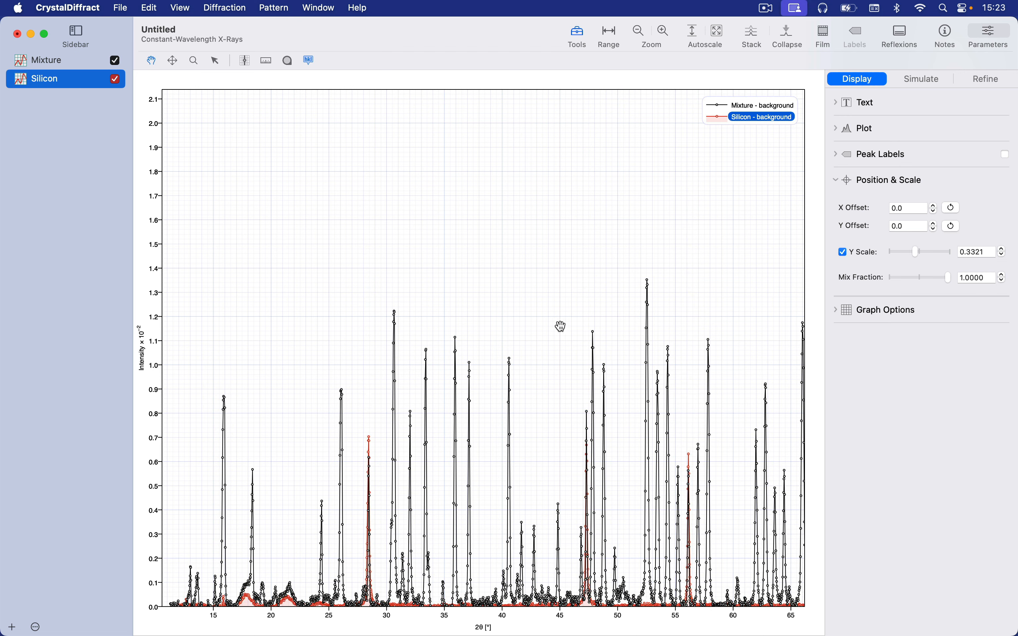
- Fine-tune the Silicon pattern's Y scale to about 0.3177 against the Mixture peak near 28.5° 2θ
scroll(560, 325, "up", 6)
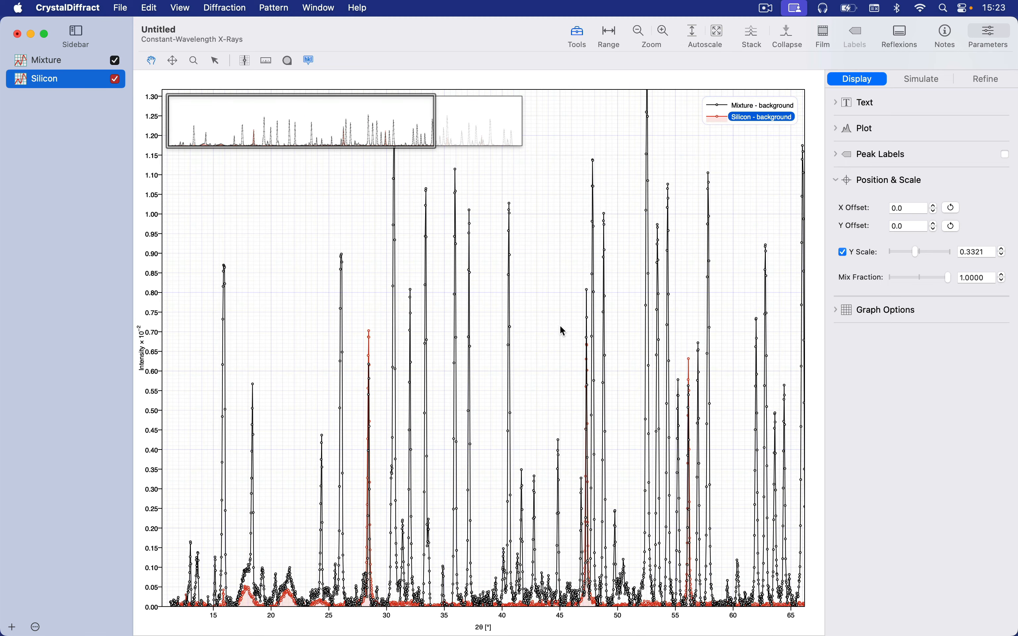
scroll(560, 325, "up", 3)
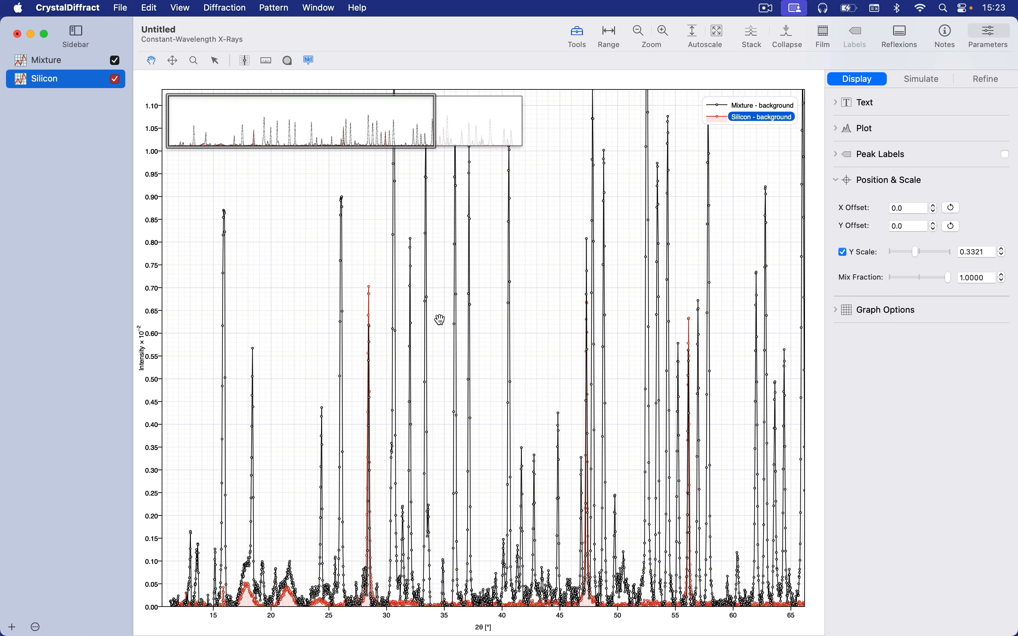
scroll(355, 318, "up", 8)
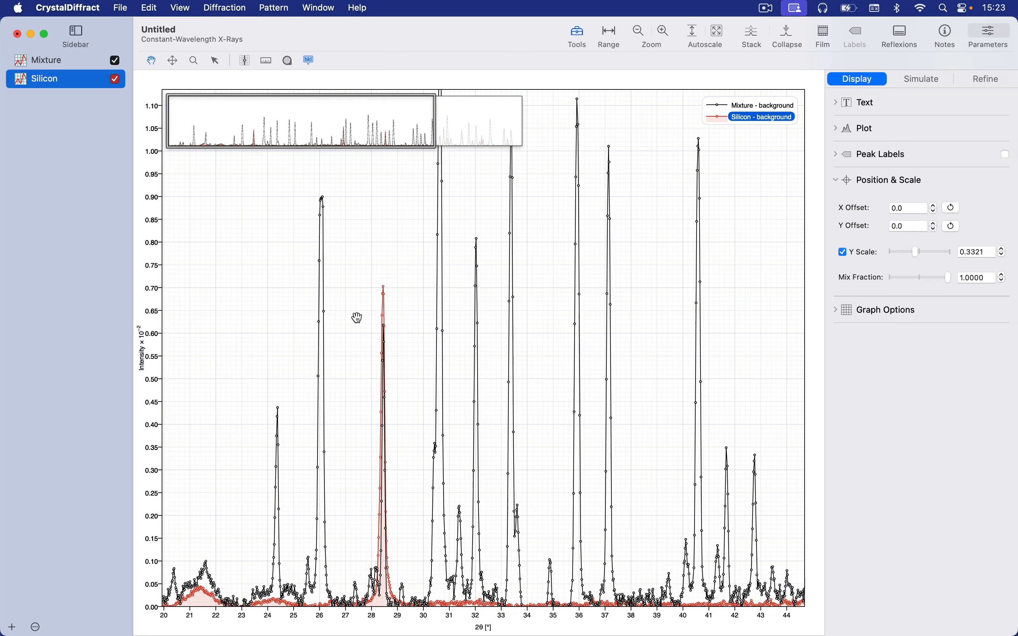
scroll(356, 319, "up", 5)
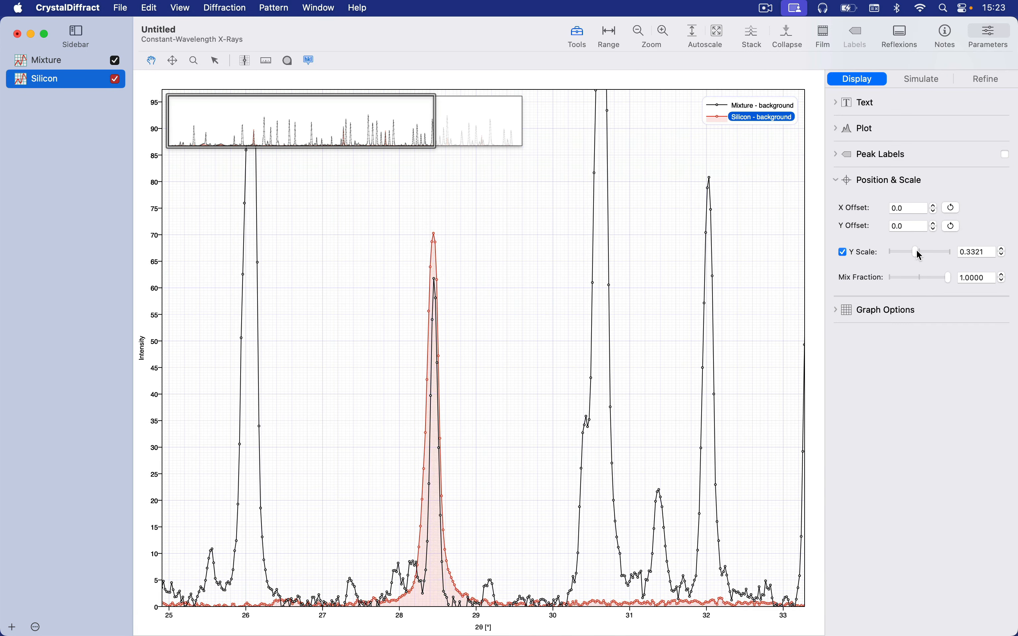
left_click_drag(916, 252, 915, 251)
scroll(916, 252, "down", 5)
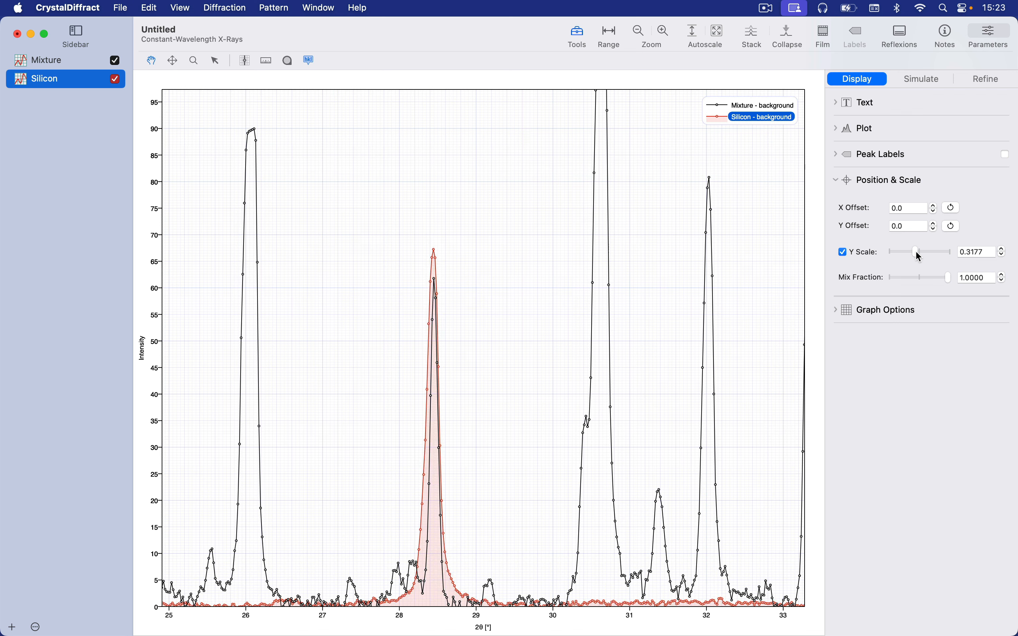
- Refine the Silicon pattern's Y scale to 0.2938 so its peak matches the Mixture peak near 28.5° 2θ
scroll(914, 252, "down", 2)
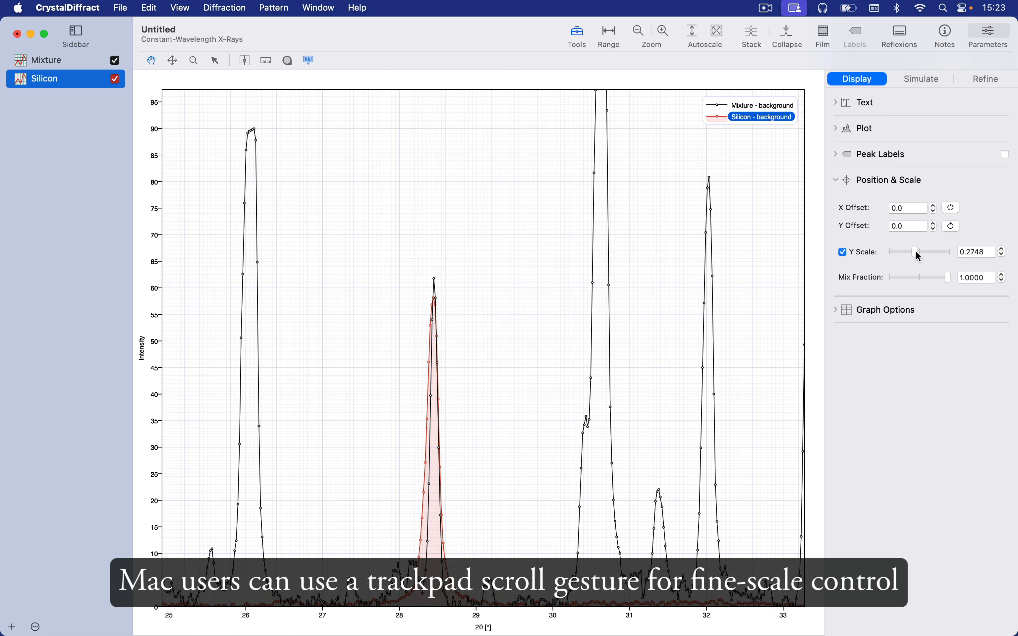
scroll(915, 251, "up", 8)
scroll(915, 251, "down", 5)
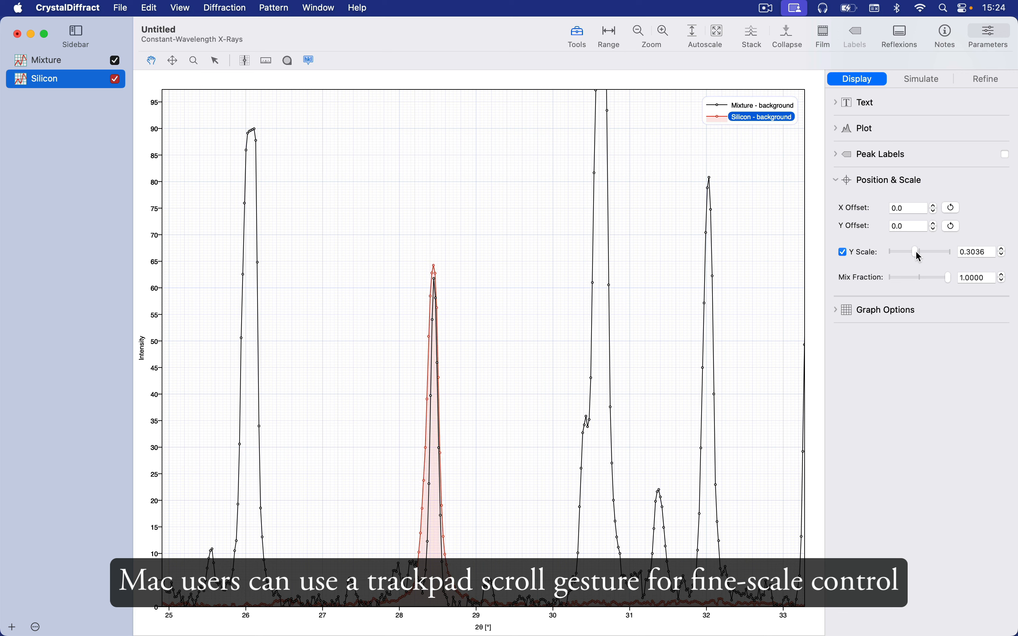
scroll(915, 251, "up", 2)
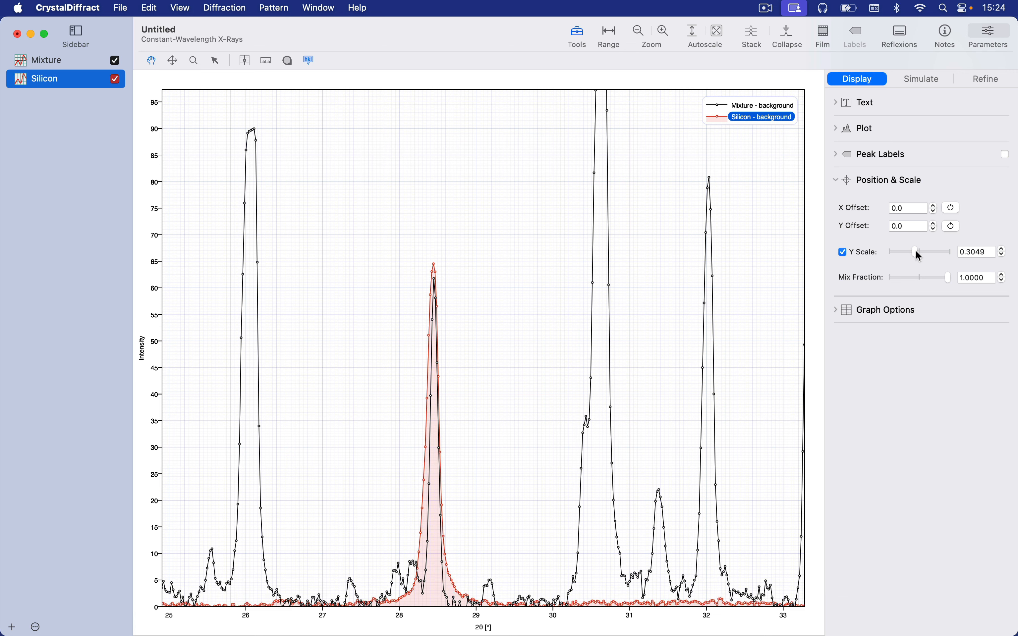
scroll(920, 253, "up", 8)
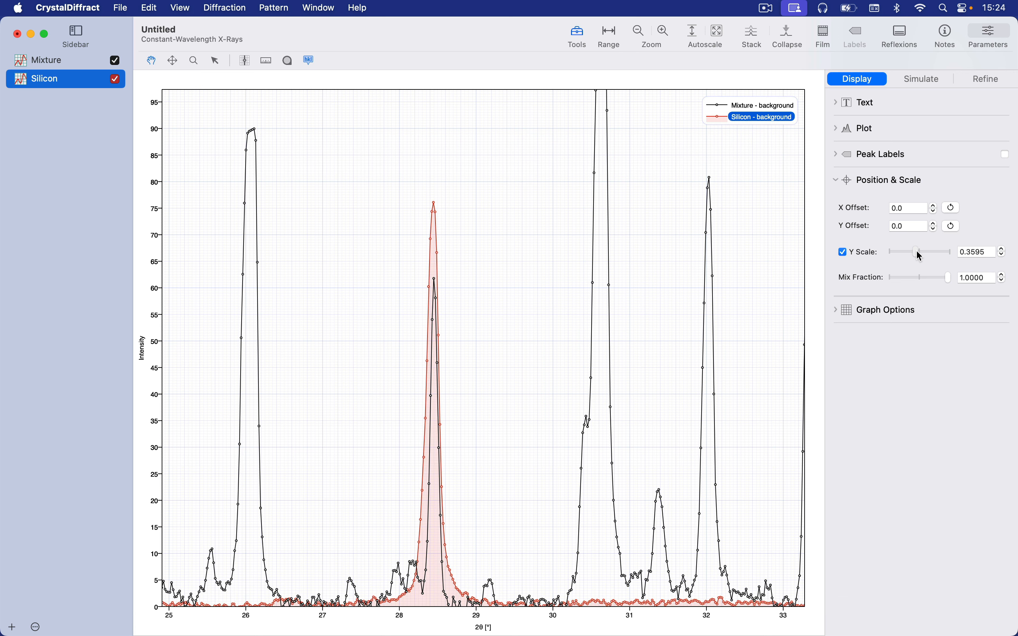
left_click(1004, 256)
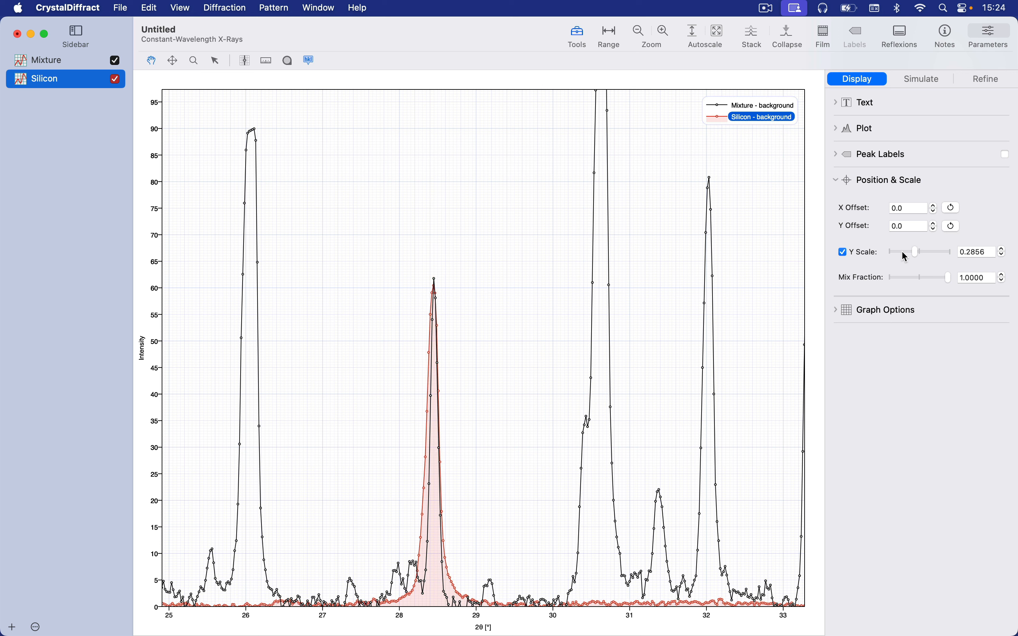
scroll(902, 252, "up", 2)
scroll(901, 251, "down", 1)
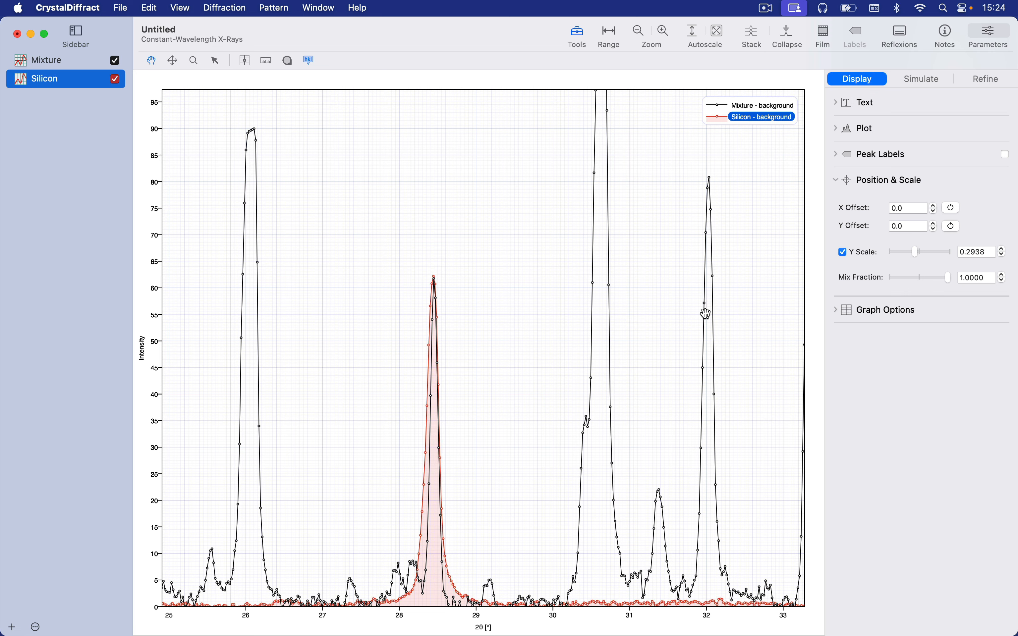
- Compare the scaled Silicon peaks with the Mixture peaks up to about 59° 2θ, and return to the full pattern range
left_click_drag(705, 314, 352, 334)
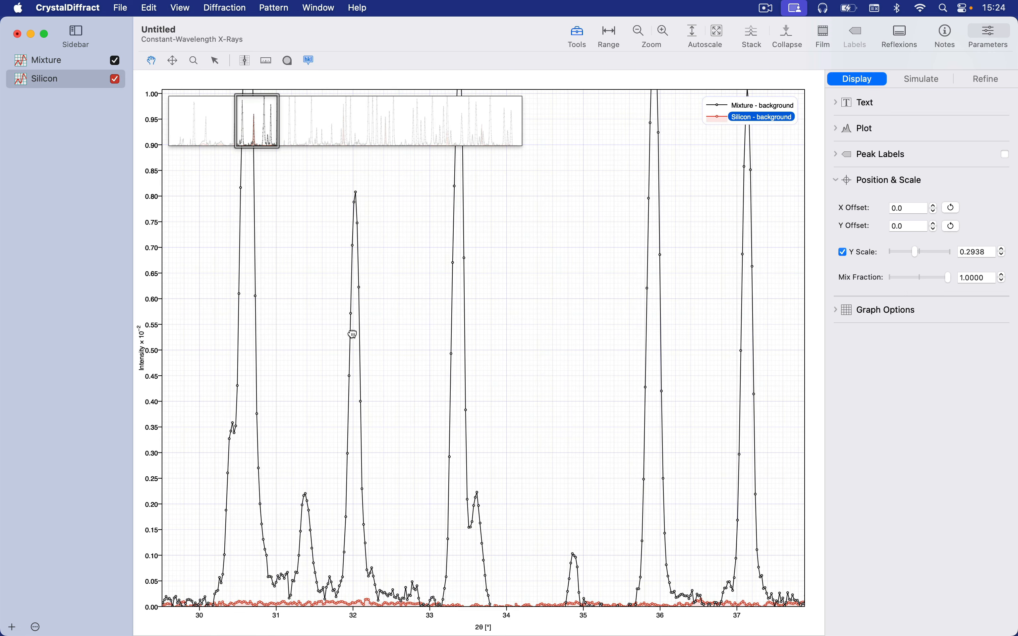
left_click_drag(648, 348, 300, 359)
left_click(257, 127)
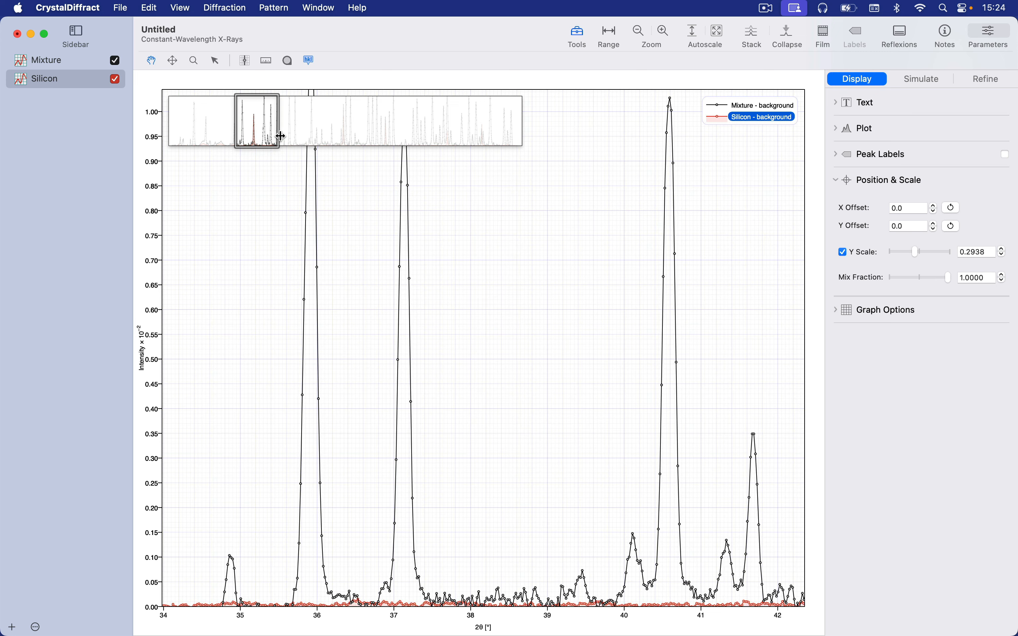
left_click(248, 119)
scroll(565, 352, "right", 10)
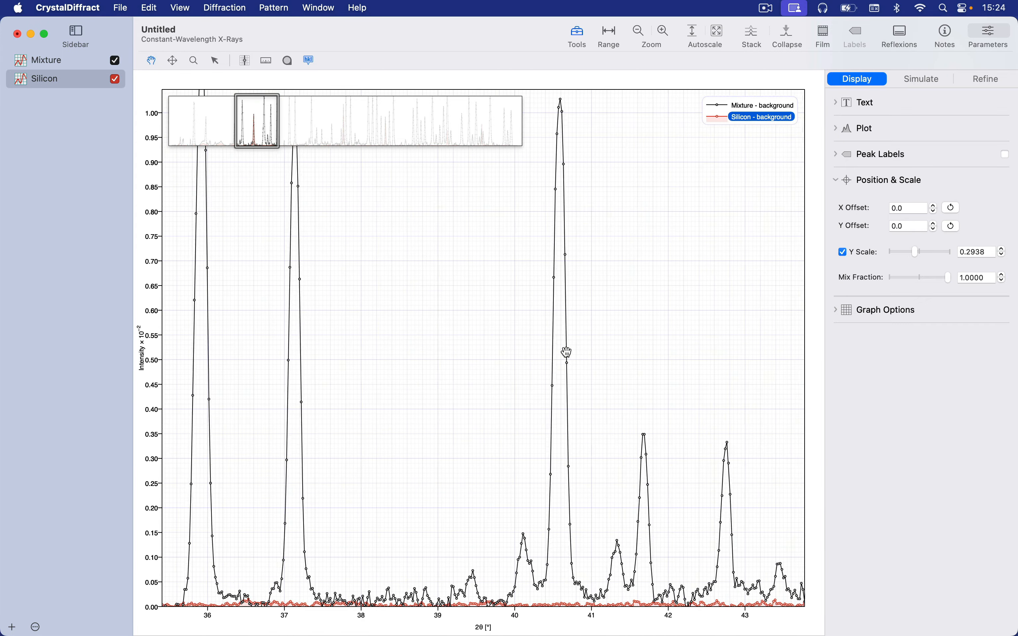
scroll(566, 352, "right", 8)
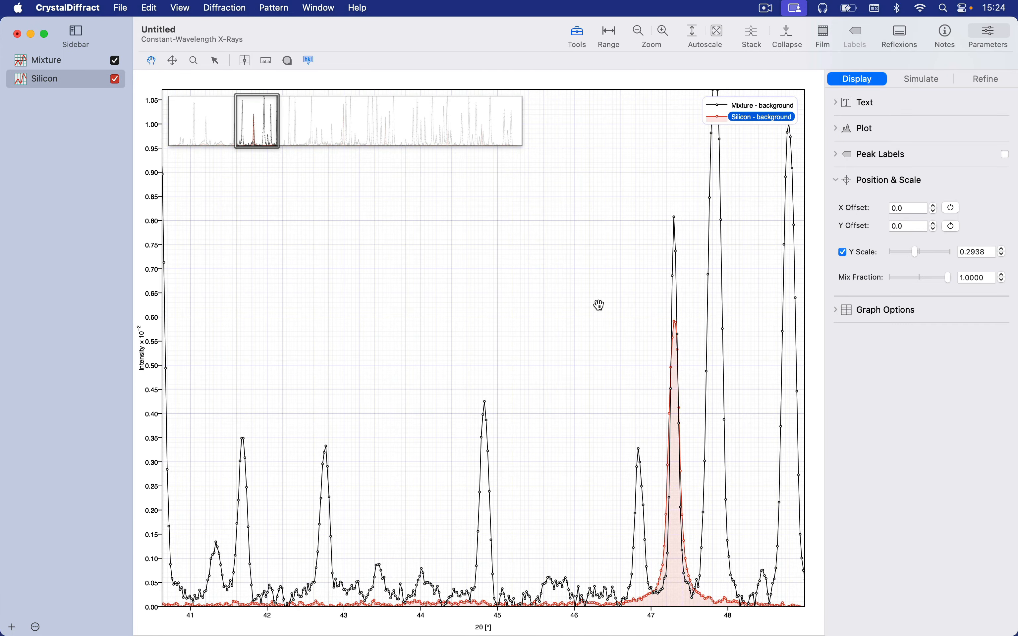
scroll(601, 305, "right", 12)
scroll(601, 305, "right", 12)
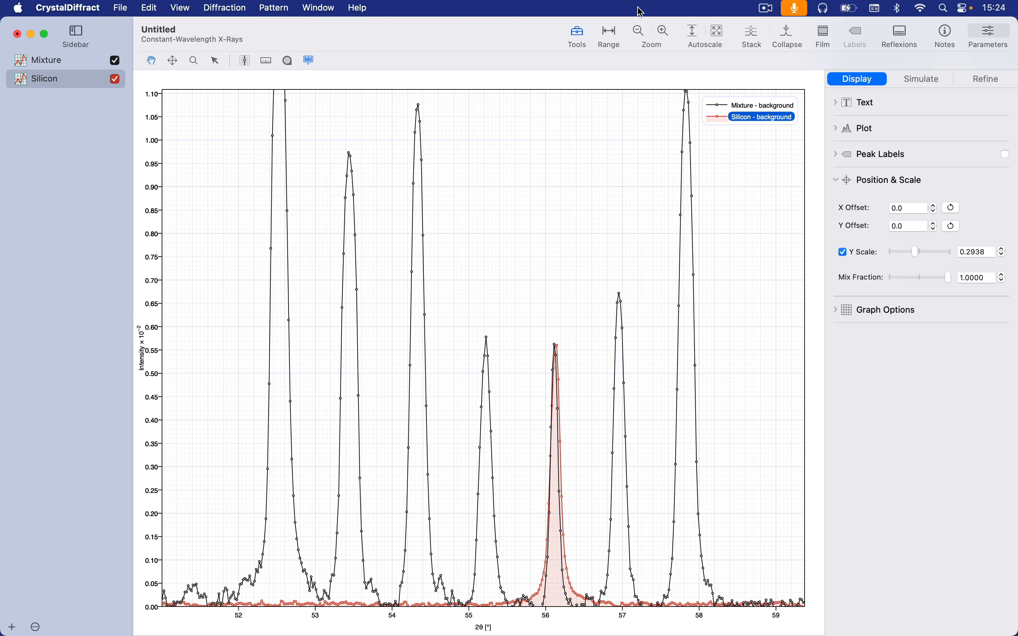
left_click(713, 32)
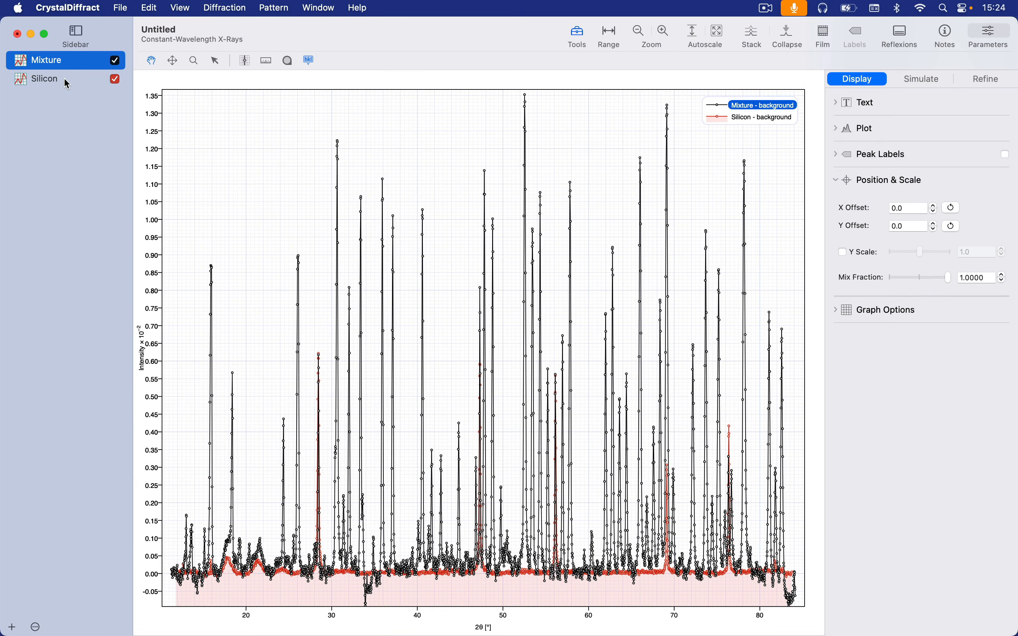
- Calculate the difference pattern Mixture - Silicon from the two loaded patterns
left_click(64, 79, "shift")
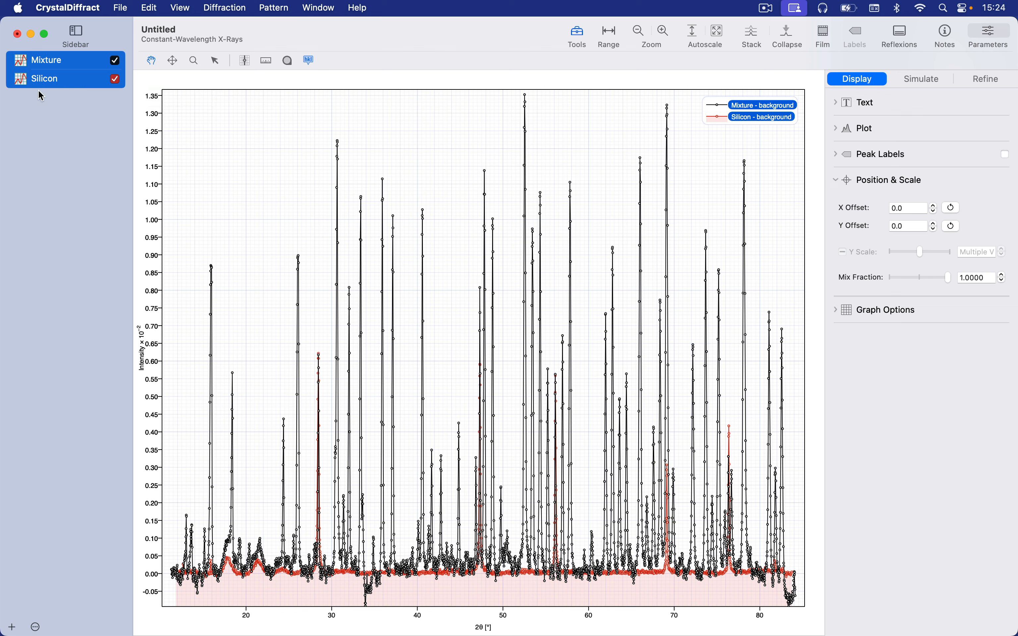
left_click(272, 8)
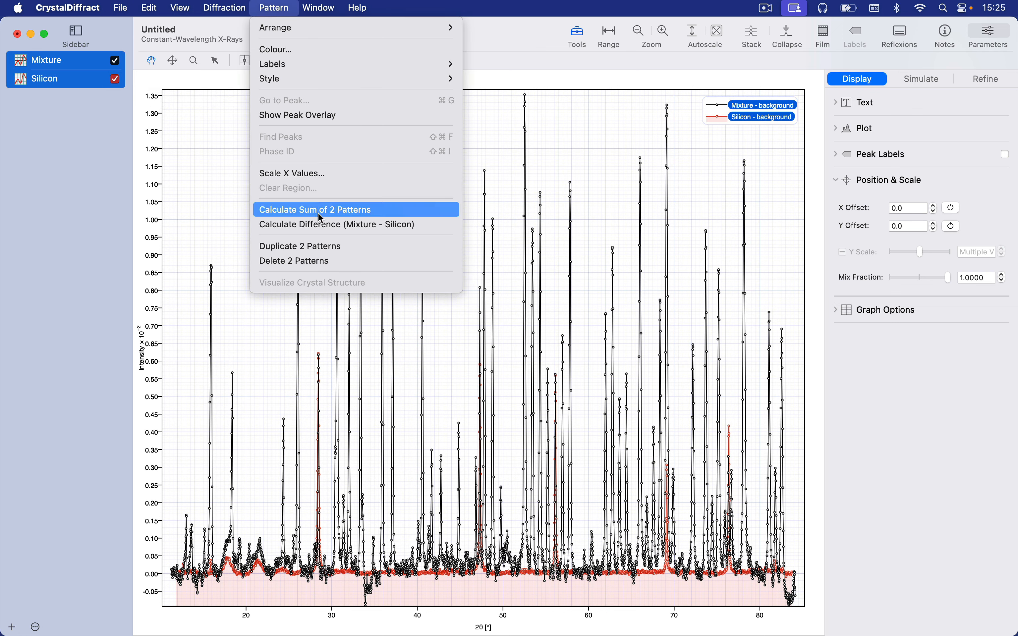
left_click(73, 295)
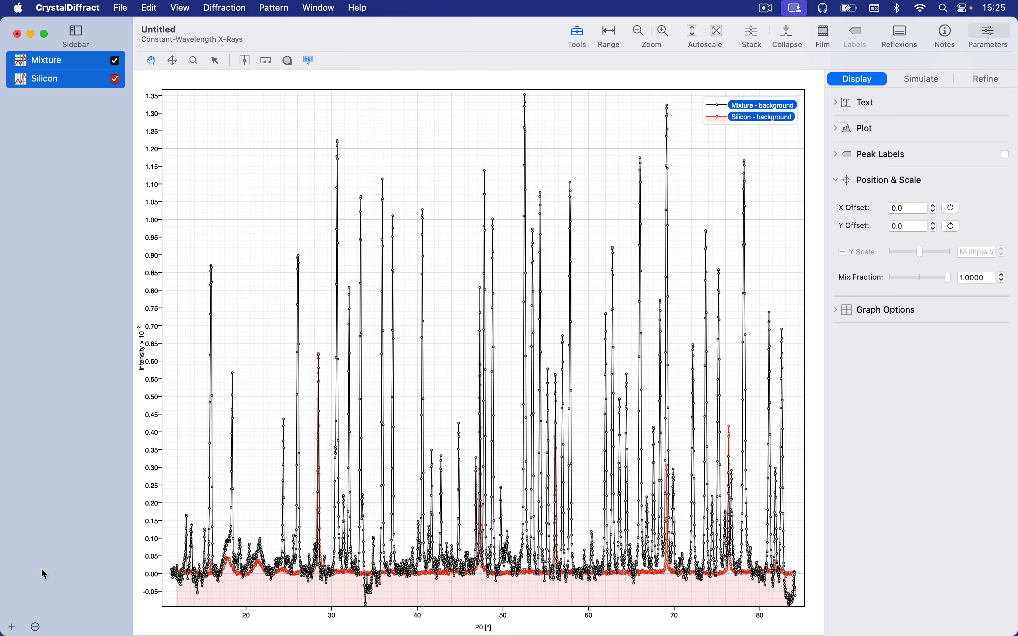
left_click(36, 627)
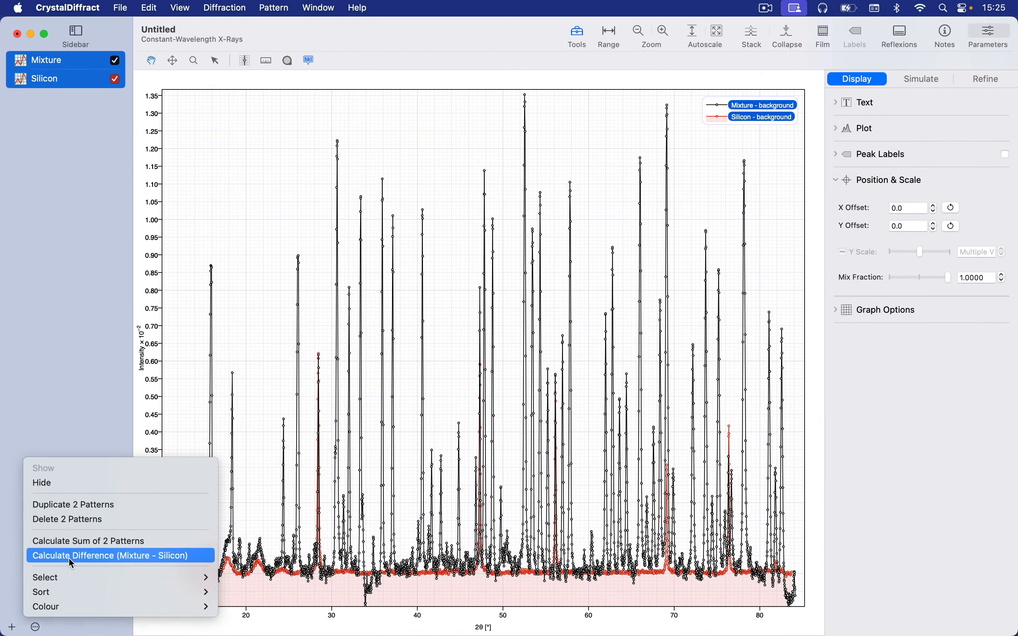
left_click(104, 518)
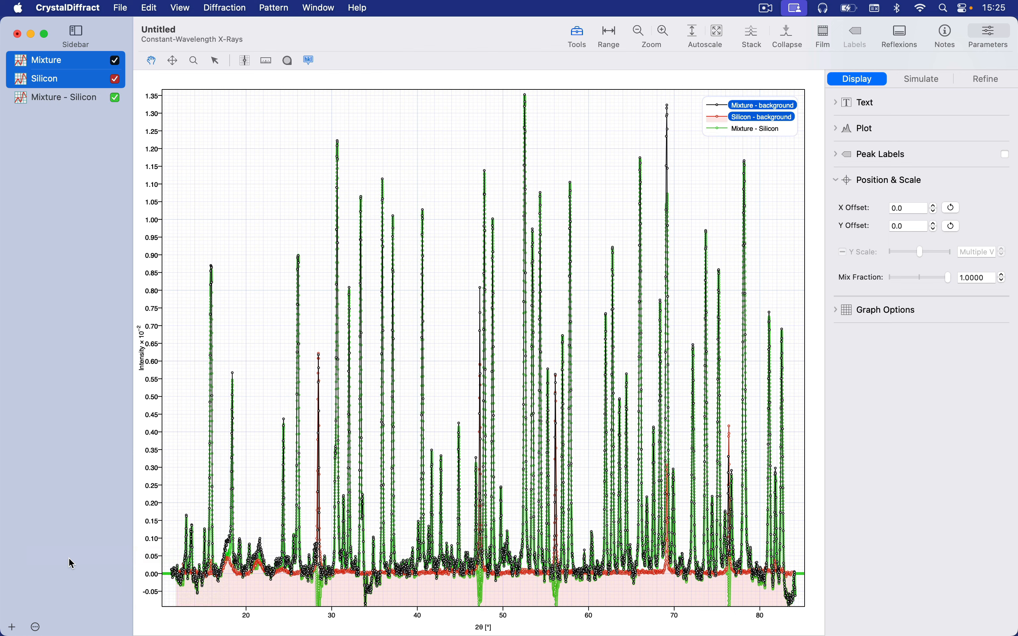
- Compare the three patterns in film view, and hide the Mixture and Silicon patterns in the graph
left_click(826, 35)
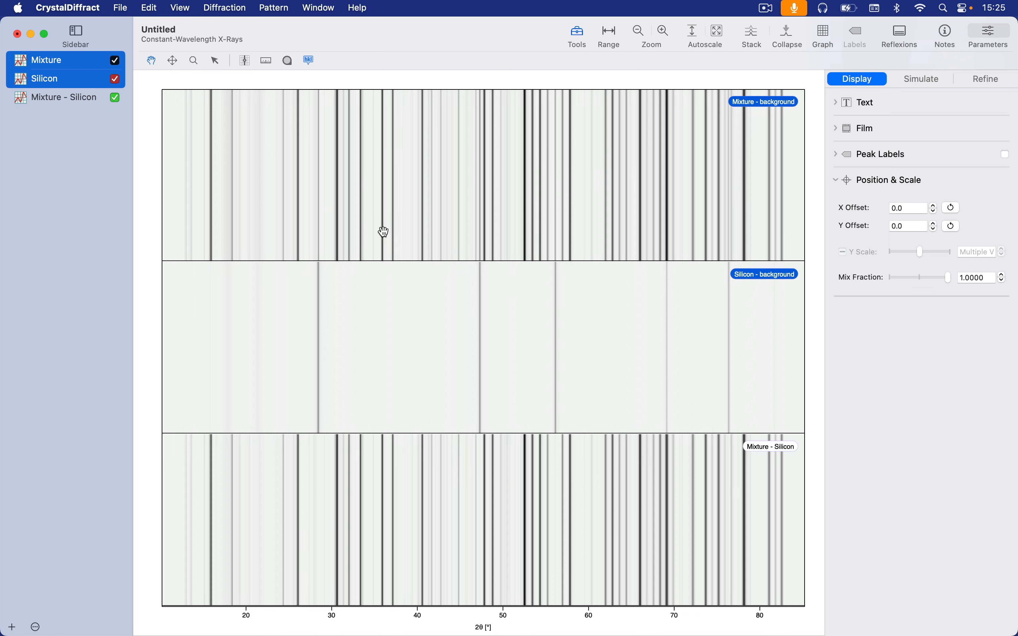
left_click(823, 36)
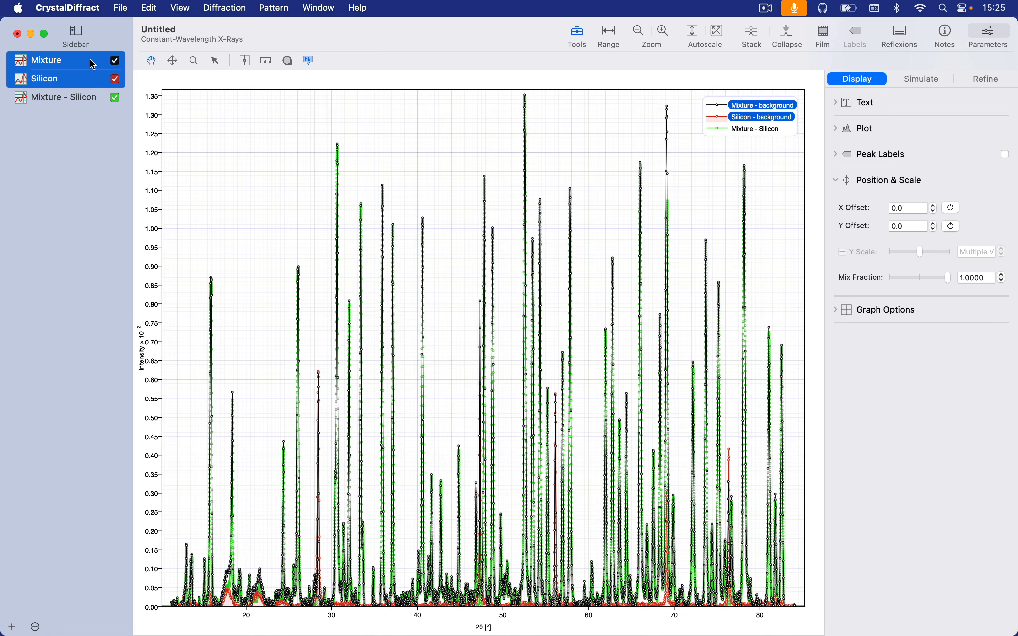
left_click(117, 61)
- Set the marker of the Mixture - Silicon difference plot to None
left_click(88, 100)
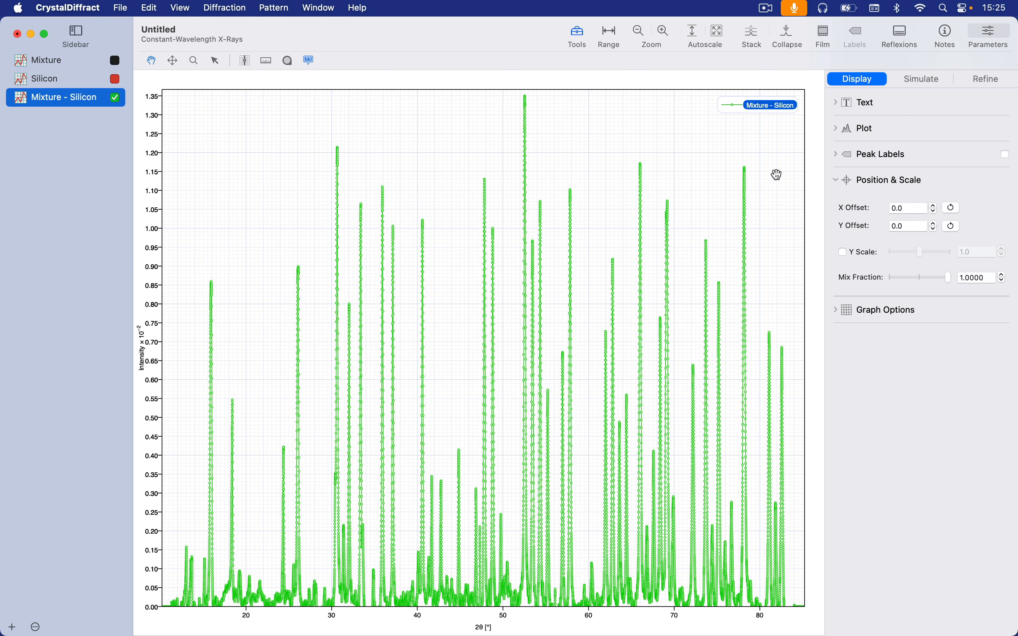
left_click(868, 131)
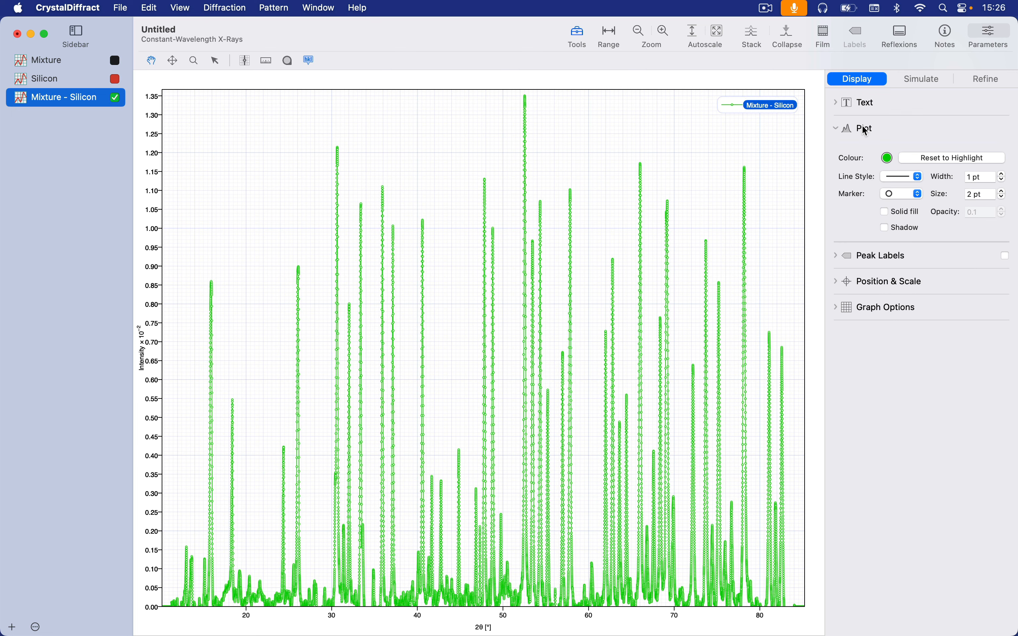
left_click(900, 196)
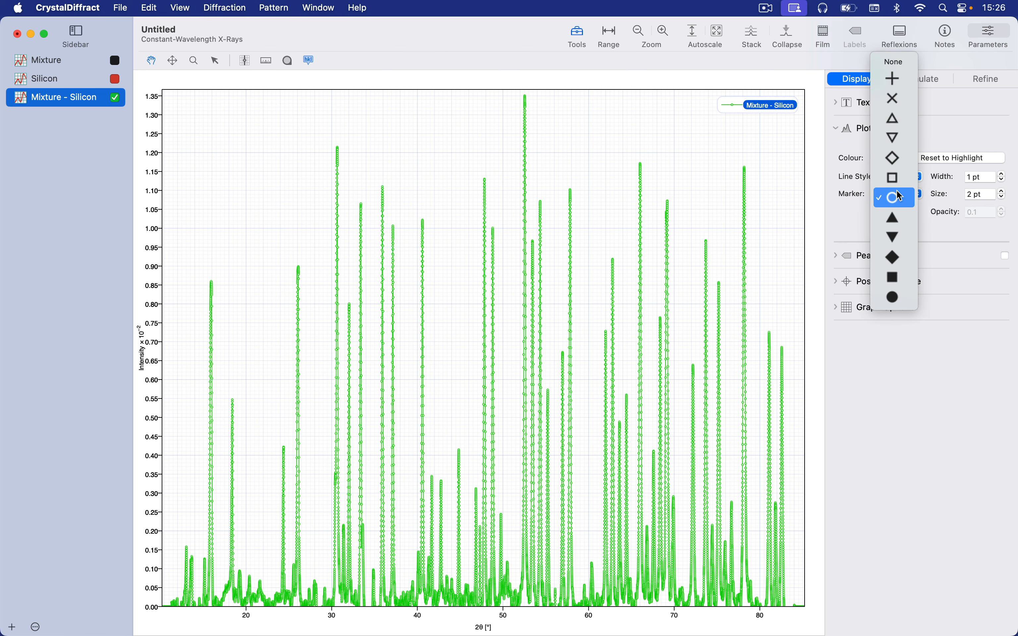
left_click(903, 67)
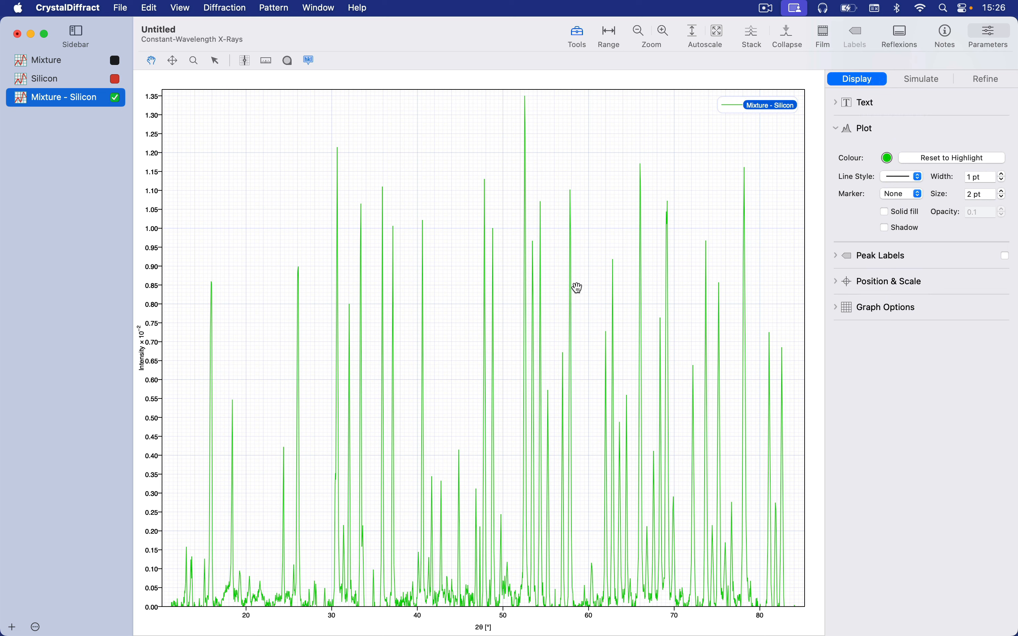